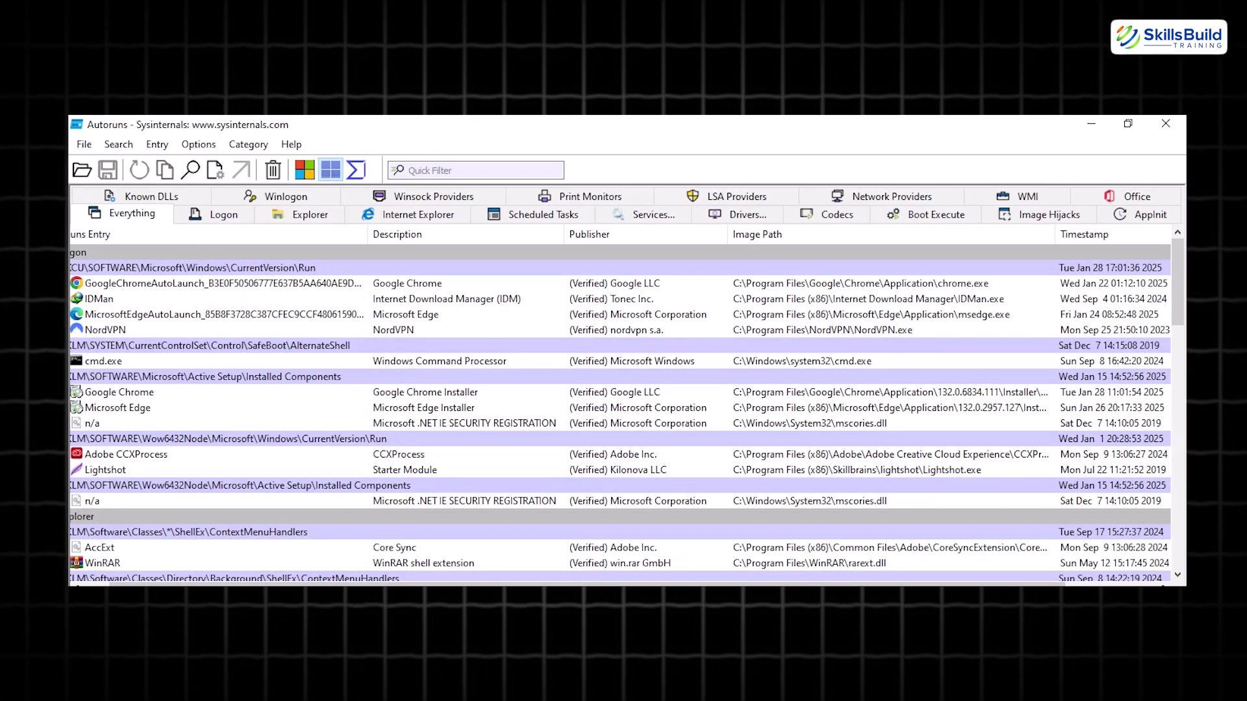
View the Logon, Explorer, Internet Explorer, Scheduled Tasks, Print Monitors, LSA and Network Providers entries
{"action": "scroll", "coordinate": [271, 525], "scroll_direction": "down", "scroll_amount": 20}
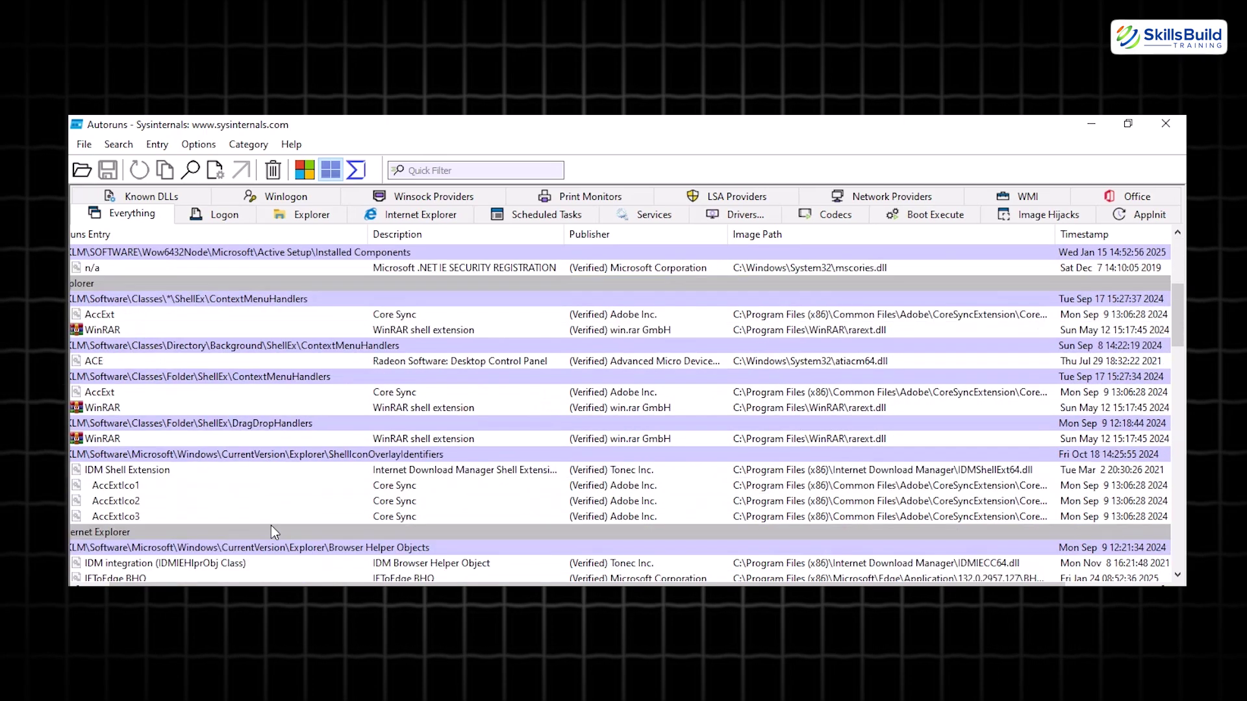
{"action": "scroll", "coordinate": [270, 527], "scroll_direction": "down", "scroll_amount": 2}
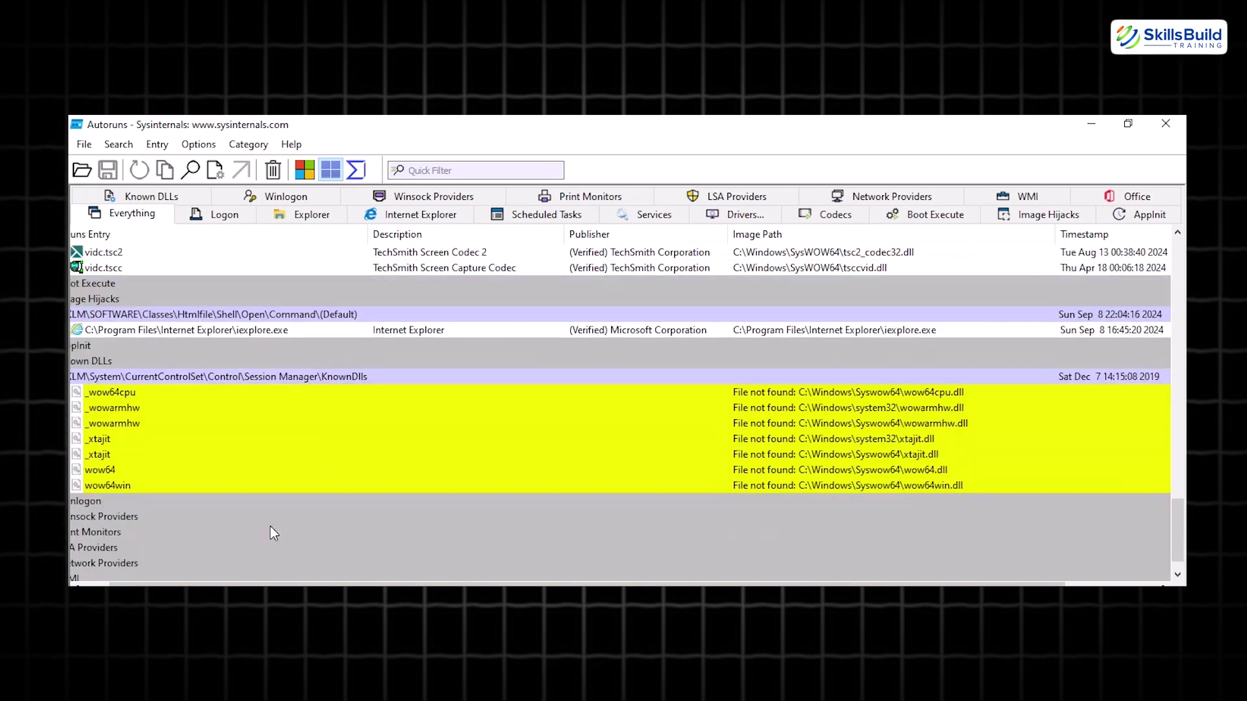
{"action": "scroll", "coordinate": [270, 526], "scroll_direction": "down", "scroll_amount": 1}
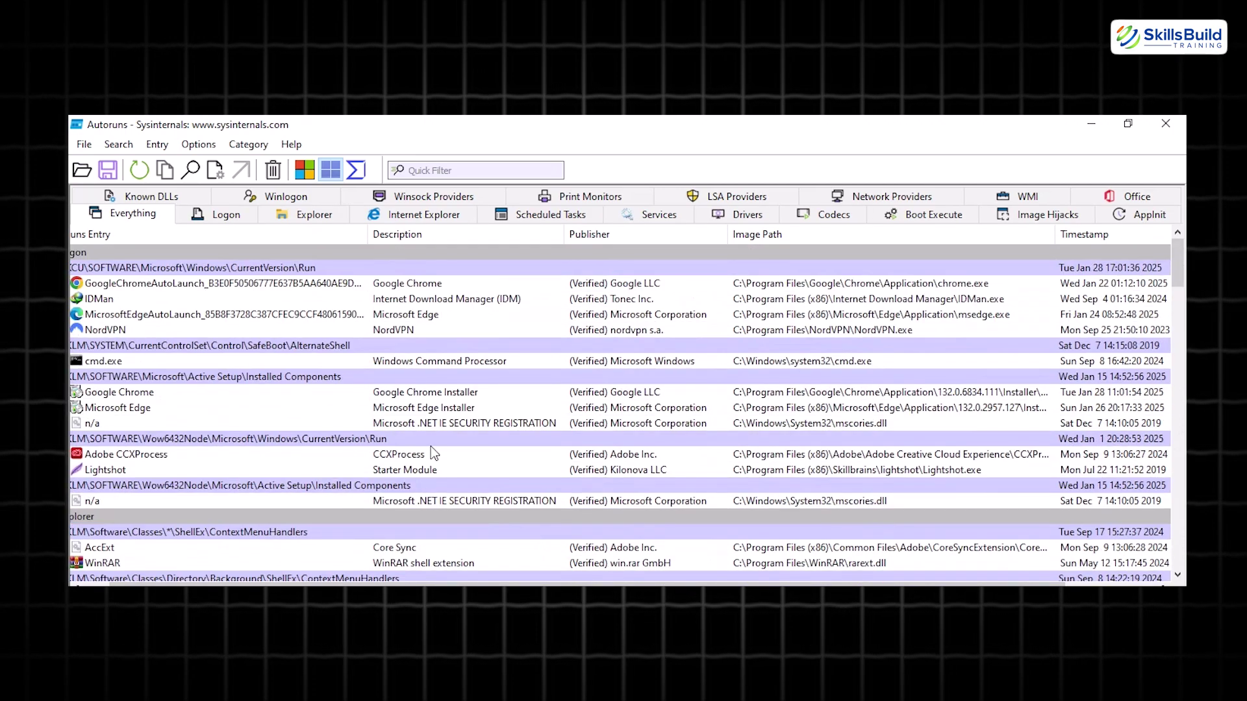
{"action": "left_click", "coordinate": [240, 223]}
{"action": "left_click", "coordinate": [301, 221]}
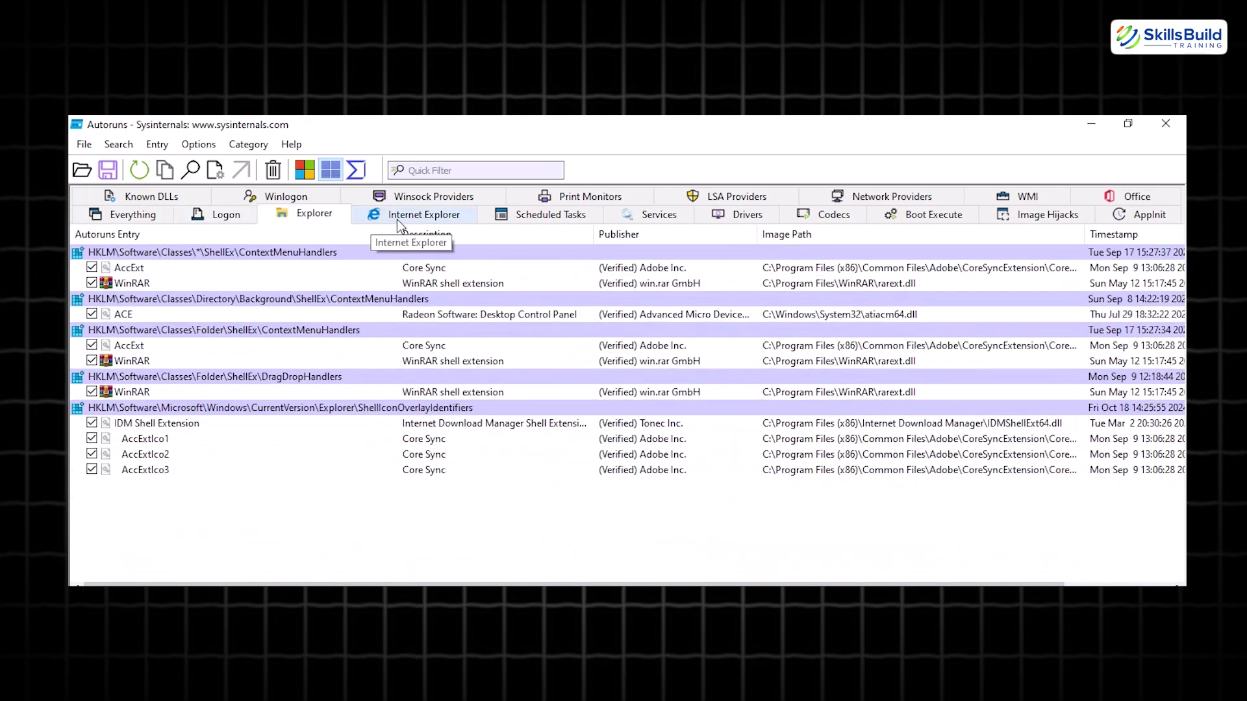
{"action": "left_click", "coordinate": [422, 216]}
{"action": "left_click", "coordinate": [572, 214]}
{"action": "left_click", "coordinate": [630, 198]}
{"action": "left_click", "coordinate": [738, 214]}
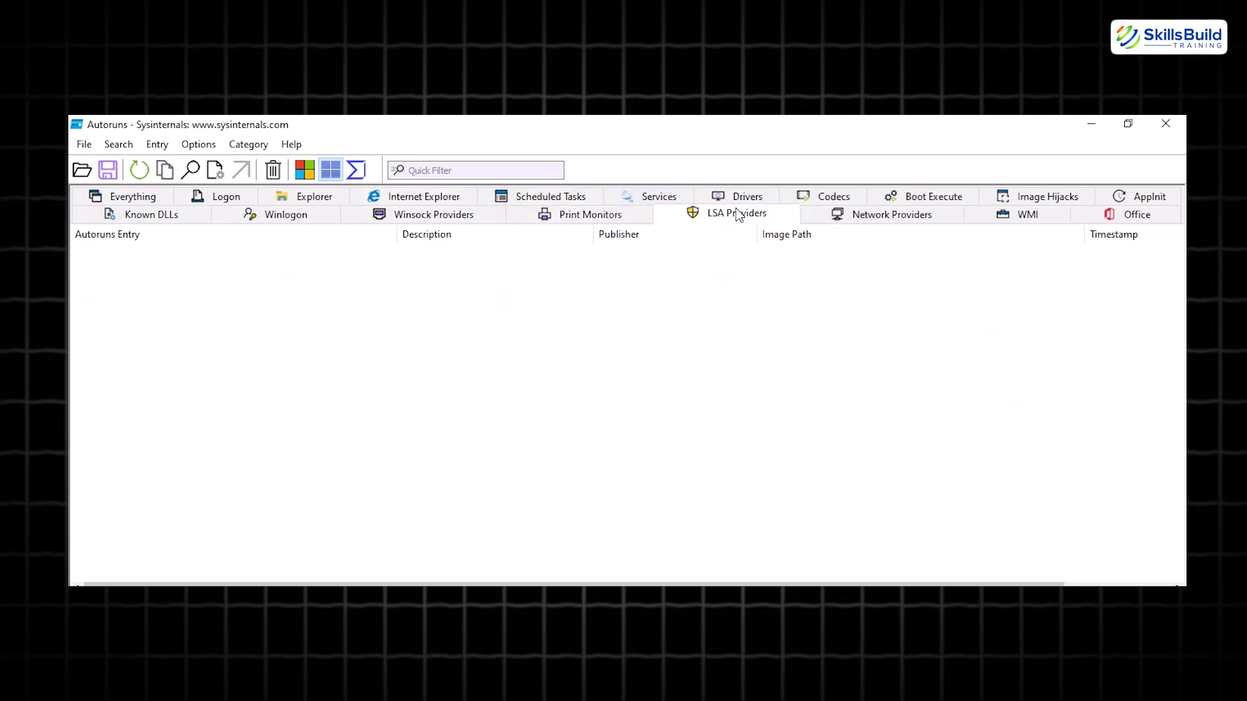
{"action": "left_click", "coordinate": [900, 217]}
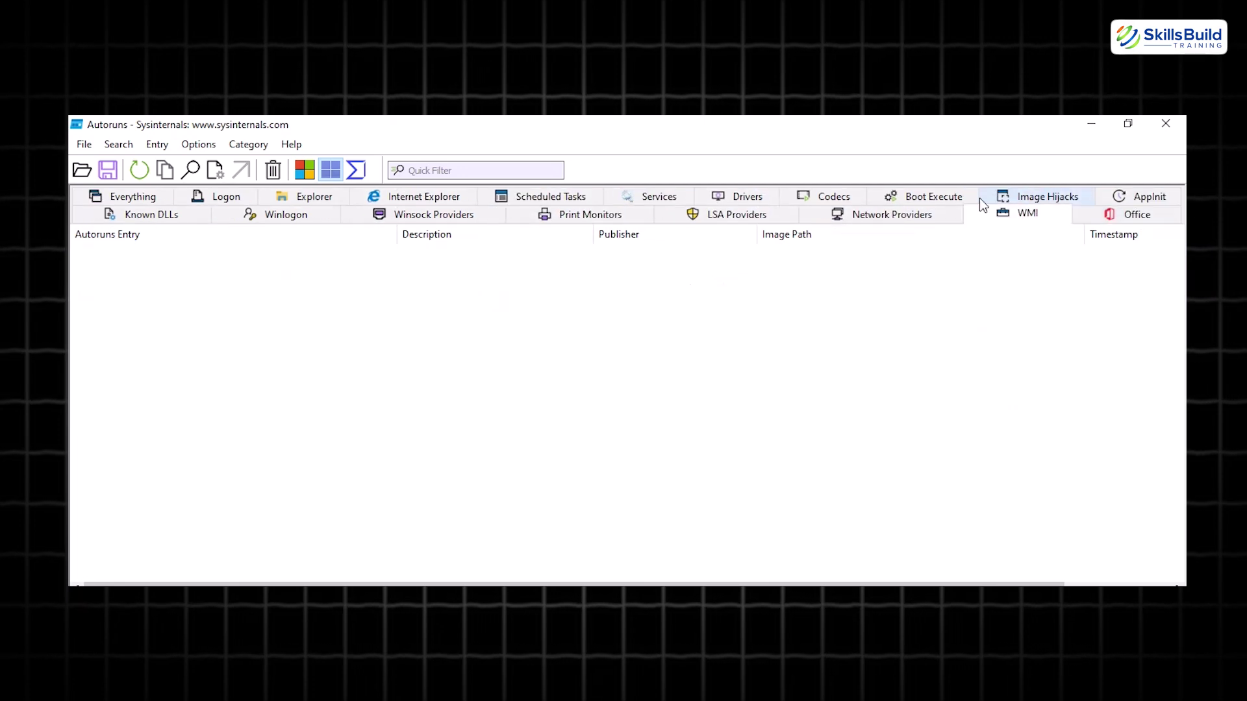
Review the Services, Winsock Providers, Winlogon, Logon, Known DLLs and Internet Explorer helper entries
{"action": "left_click", "coordinate": [673, 198]}
{"action": "scroll", "coordinate": [560, 334], "scroll_direction": "down", "scroll_amount": 3}
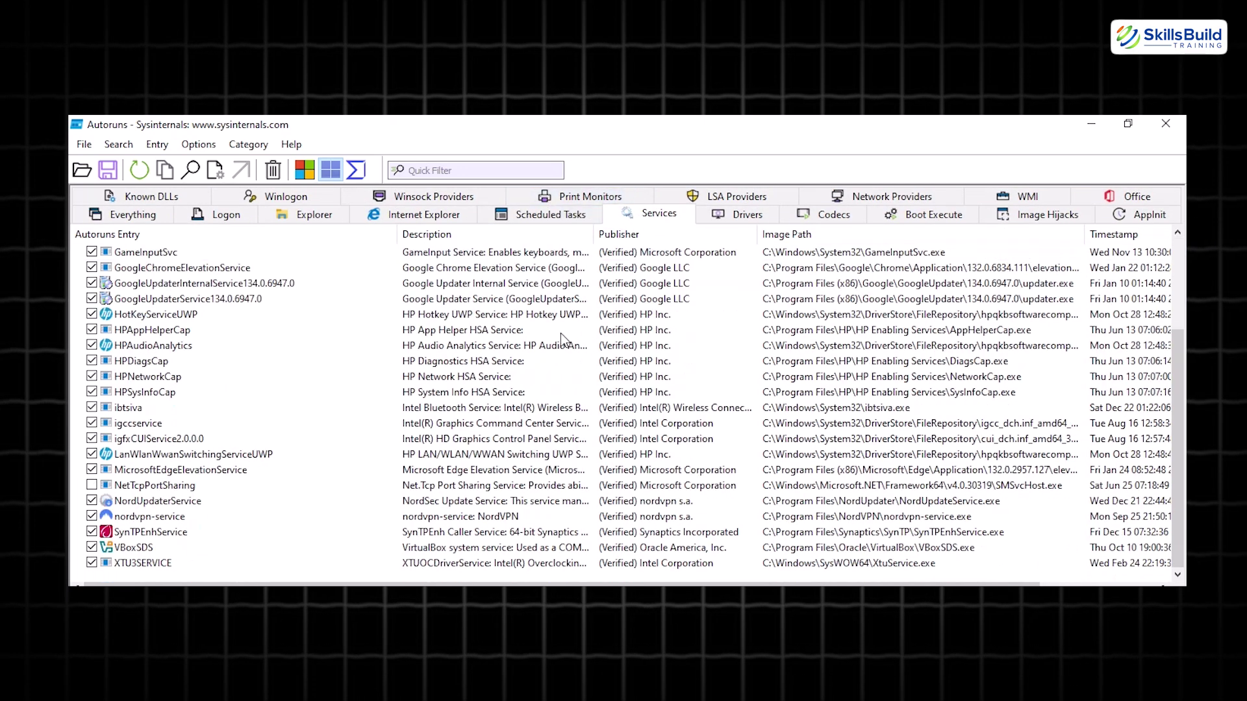
{"action": "left_click", "coordinate": [483, 203]}
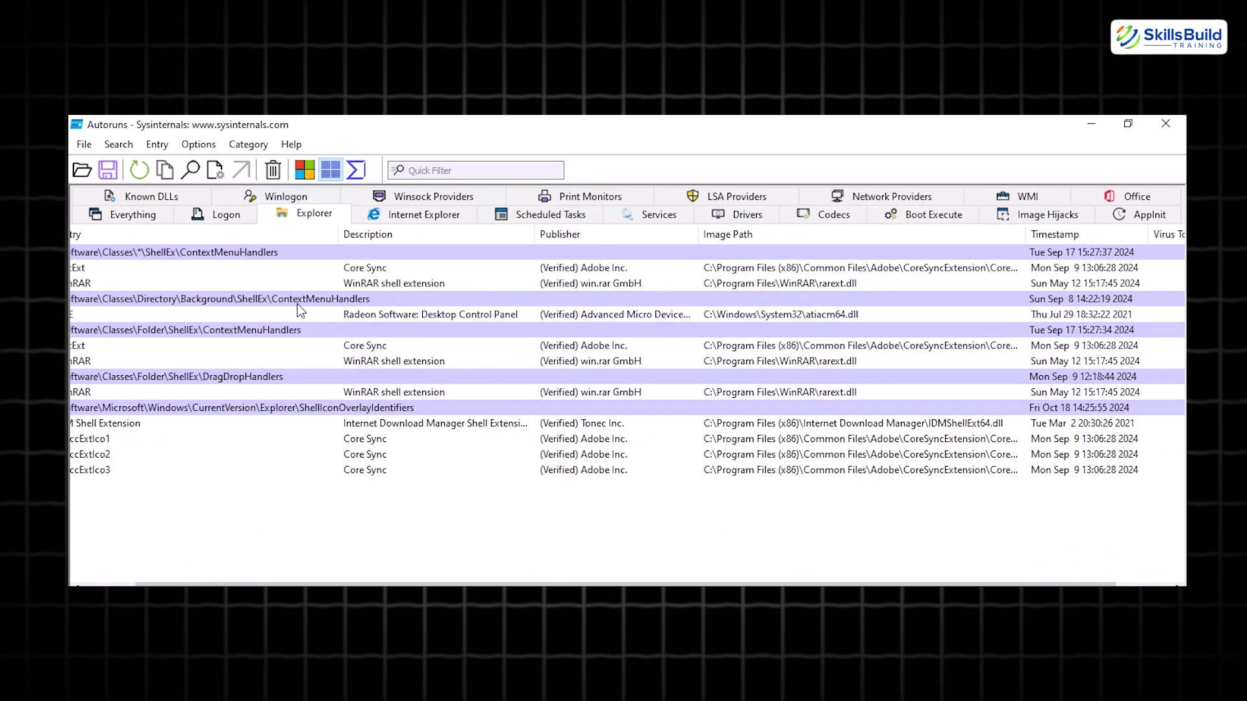
{"action": "left_click", "coordinate": [254, 194]}
{"action": "left_click", "coordinate": [202, 194]}
{"action": "left_click", "coordinate": [124, 195]}
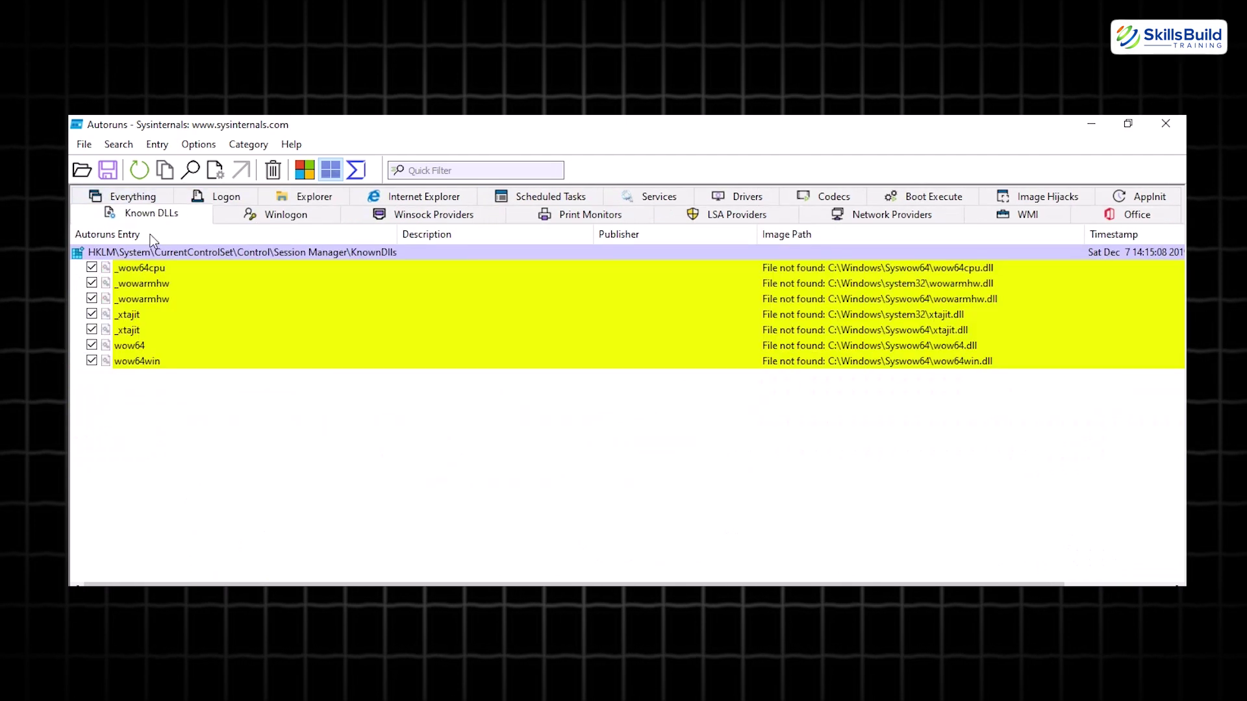
{"action": "left_click", "coordinate": [239, 201]}
{"action": "left_click", "coordinate": [239, 201]}
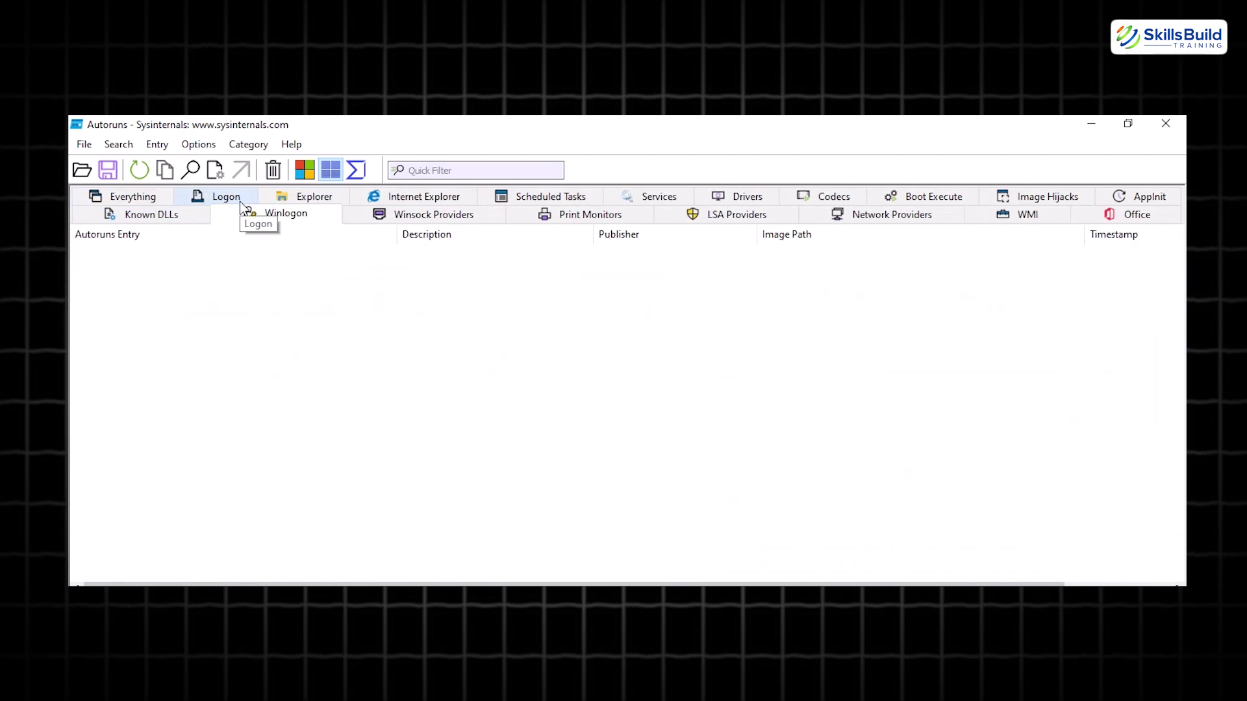
{"action": "left_click", "coordinate": [428, 199]}
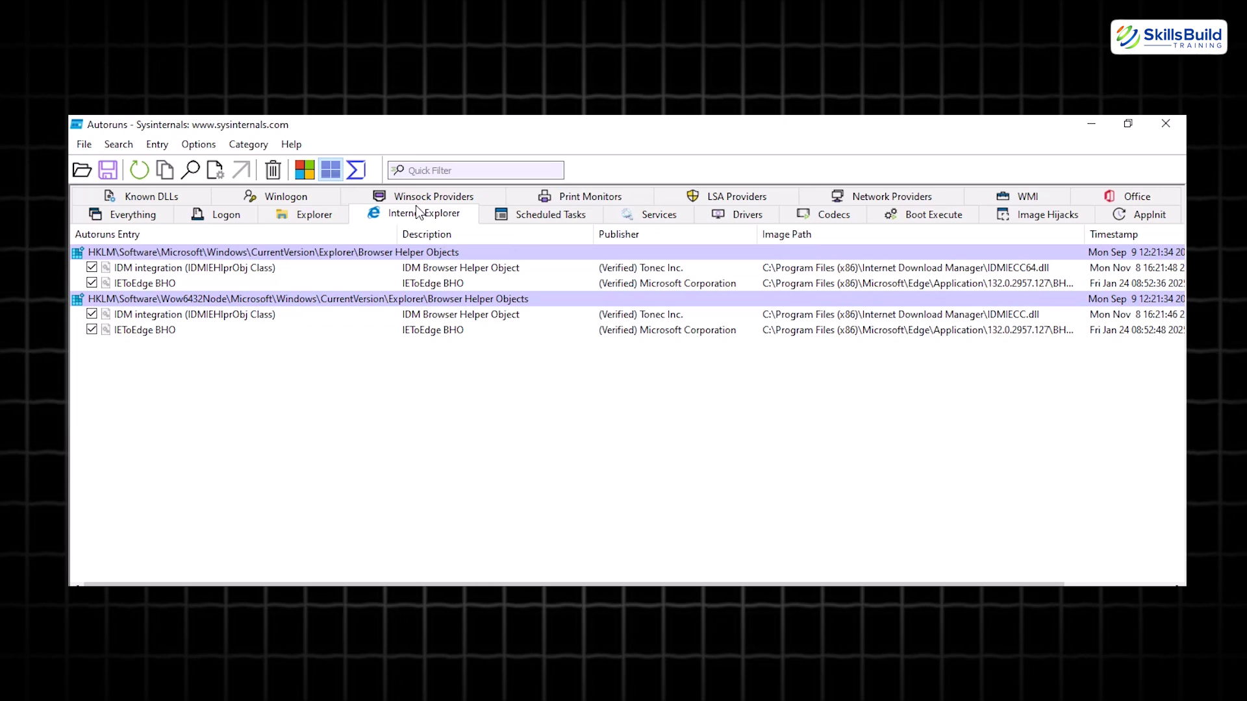
Check the Print Monitors, Services, LSA Providers, Codecs, Network Providers and Drivers categories
{"action": "left_click", "coordinate": [602, 196]}
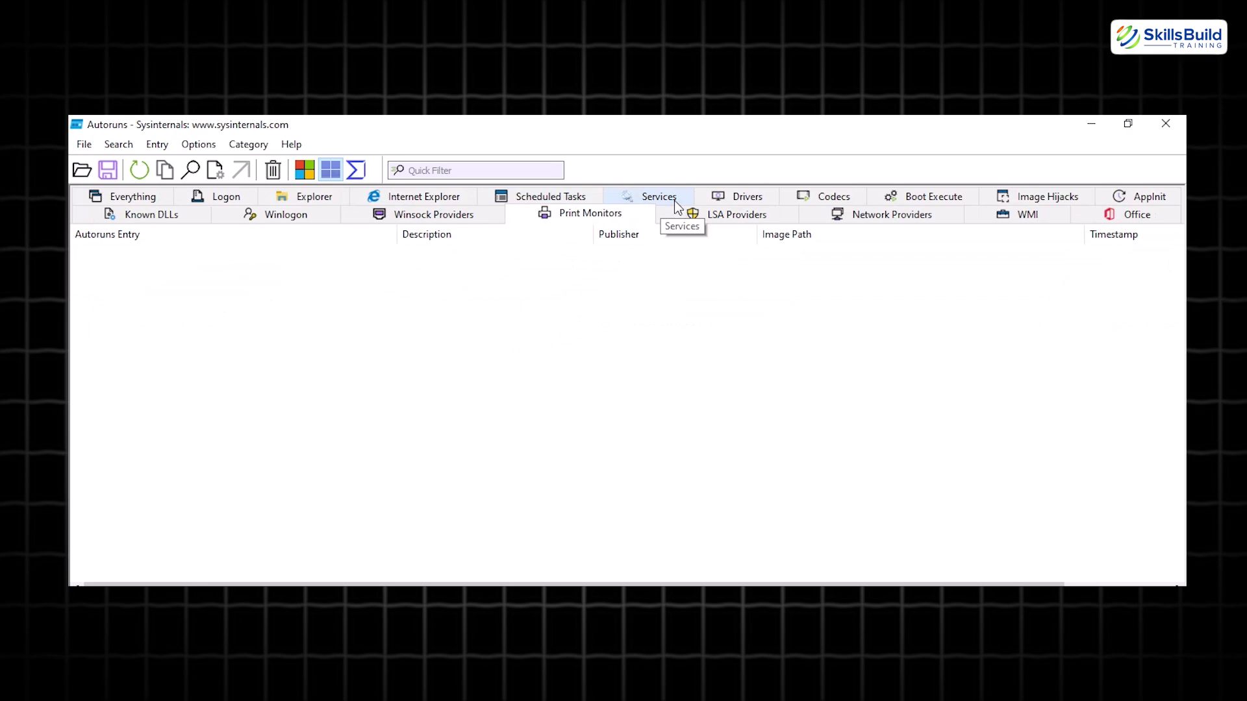
{"action": "left_click", "coordinate": [659, 196]}
{"action": "left_click", "coordinate": [738, 197]}
{"action": "left_click", "coordinate": [831, 196]}
{"action": "left_click", "coordinate": [913, 196]}
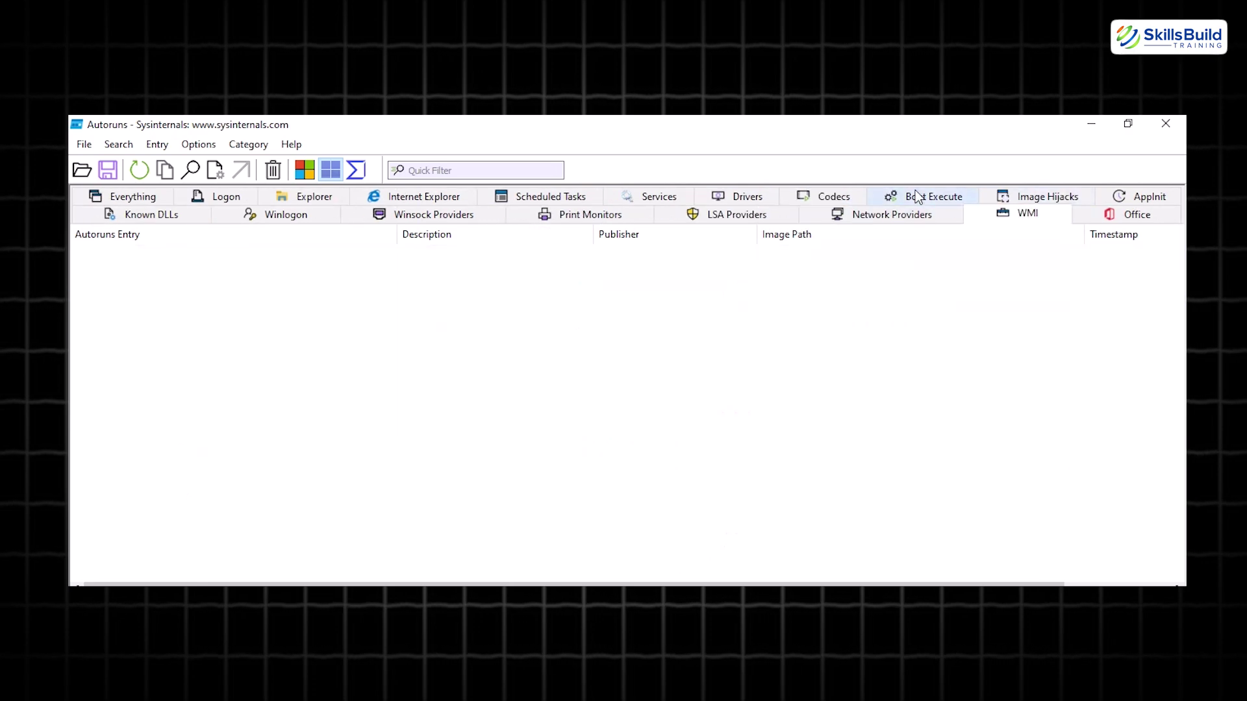
{"action": "left_click", "coordinate": [758, 197]}
{"action": "left_click", "coordinate": [753, 211]}
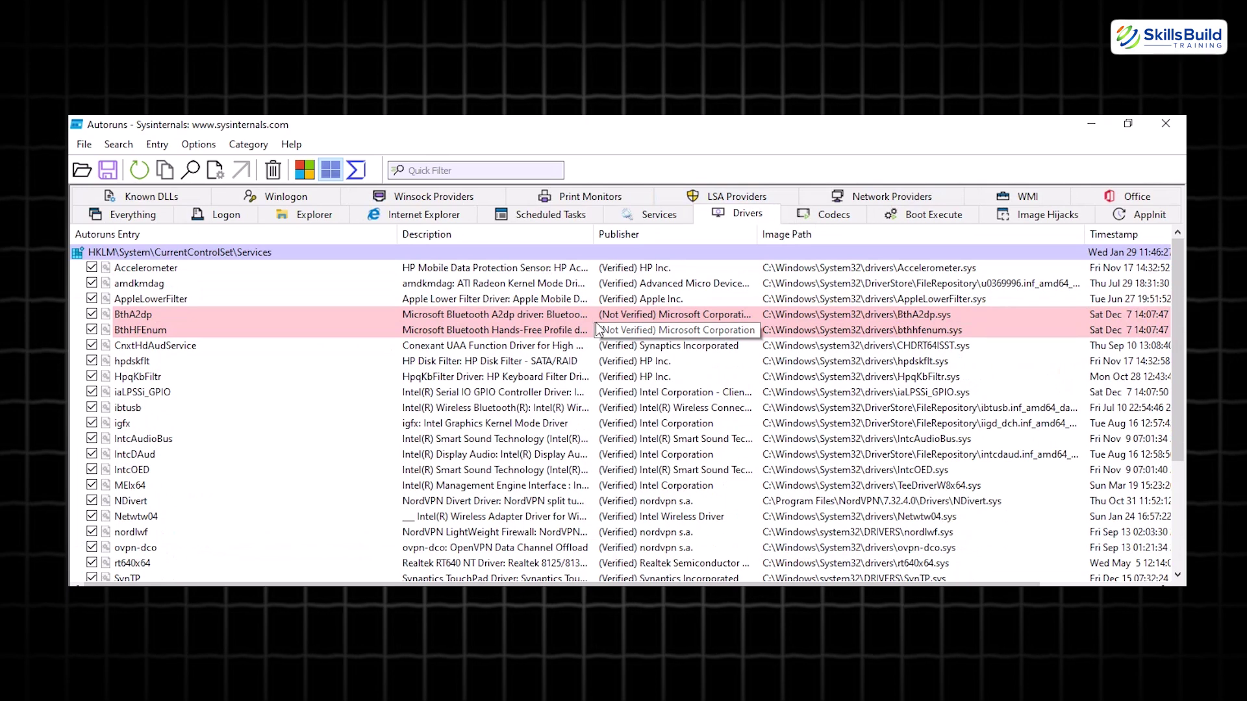
Revisit Known DLLs, Logon, Internet Explorer, Winsock, Scheduled Tasks, Drivers and Codecs, ending on WMI
{"action": "left_click", "coordinate": [173, 195]}
{"action": "left_click", "coordinate": [226, 196]}
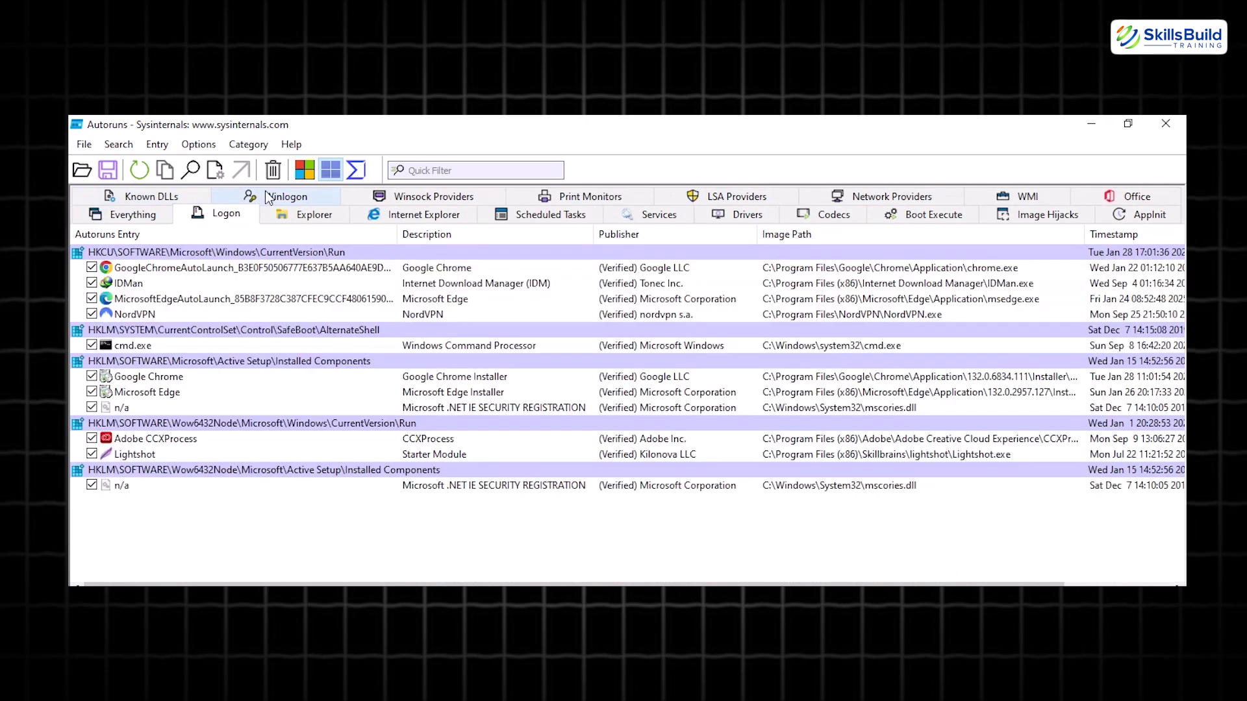
{"action": "left_click", "coordinate": [422, 214]}
{"action": "left_click", "coordinate": [461, 197]}
{"action": "left_click", "coordinate": [491, 198]}
{"action": "left_click", "coordinate": [672, 215]}
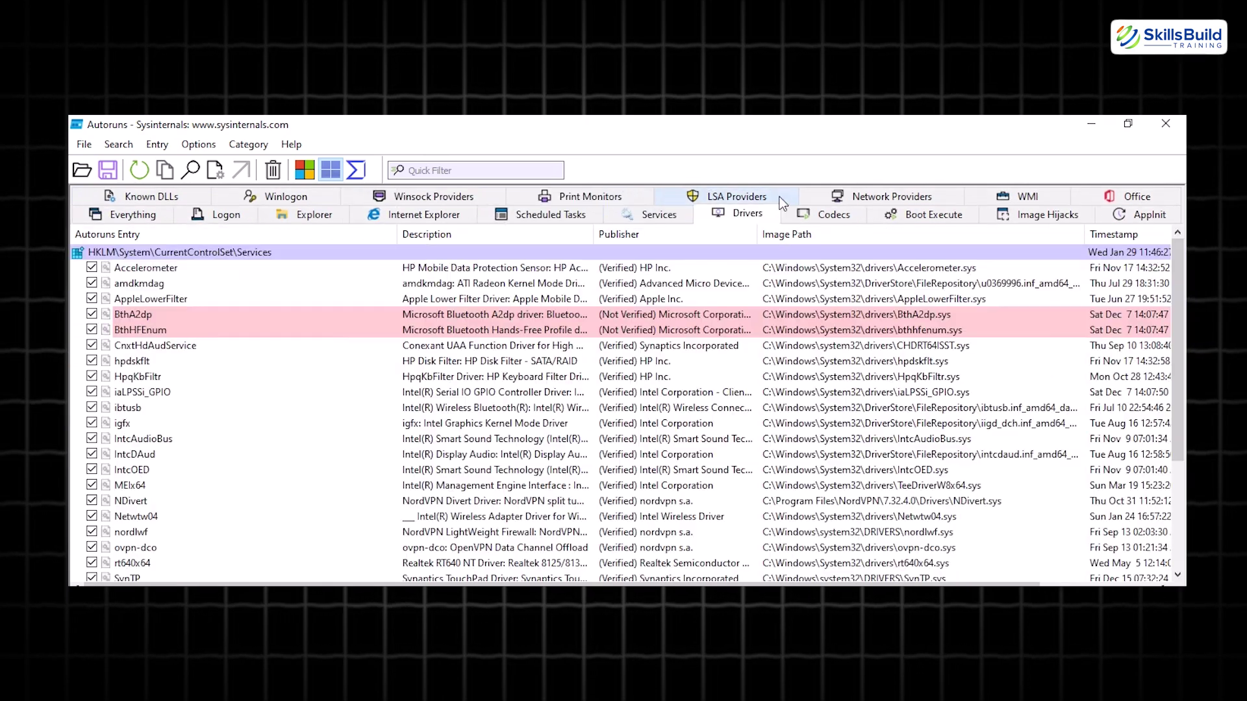
{"action": "left_click", "coordinate": [785, 214]}
{"action": "left_click", "coordinate": [1026, 198]}
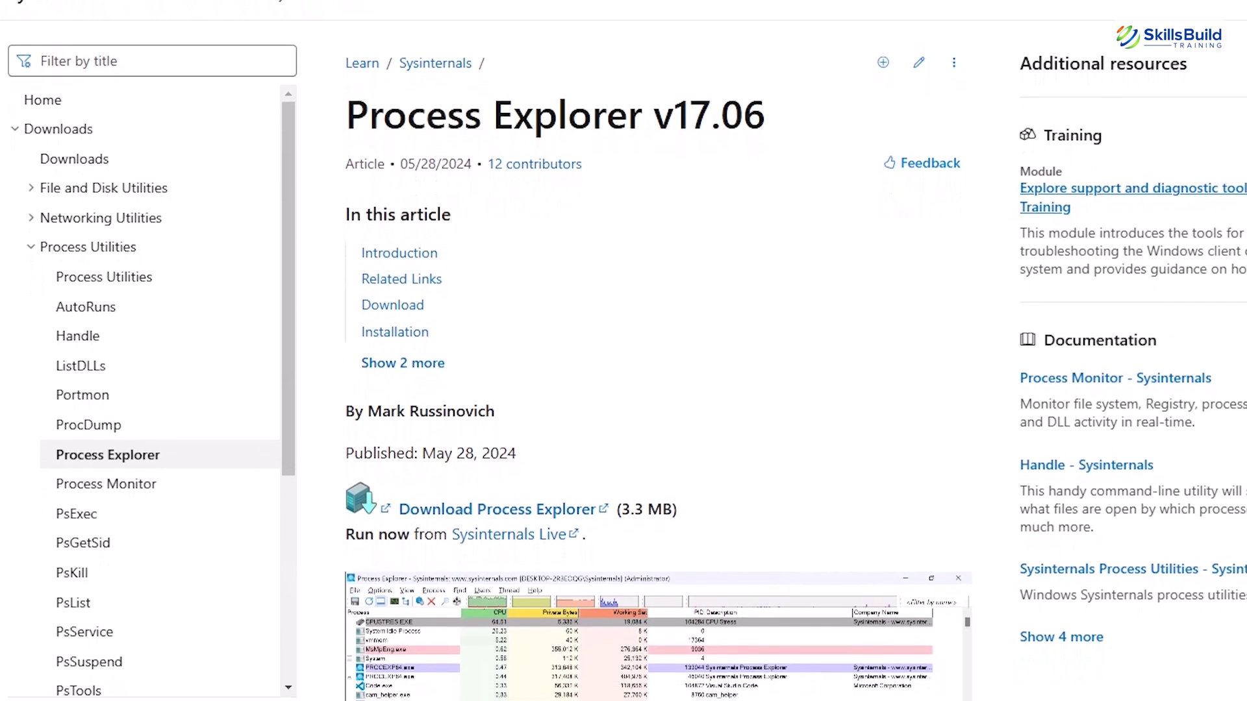
Scroll the Process Explorer v17.06 article down to the Download Process Explorer link
{"action": "scroll", "coordinate": [656, 351], "scroll_direction": "down", "scroll_amount": 2}
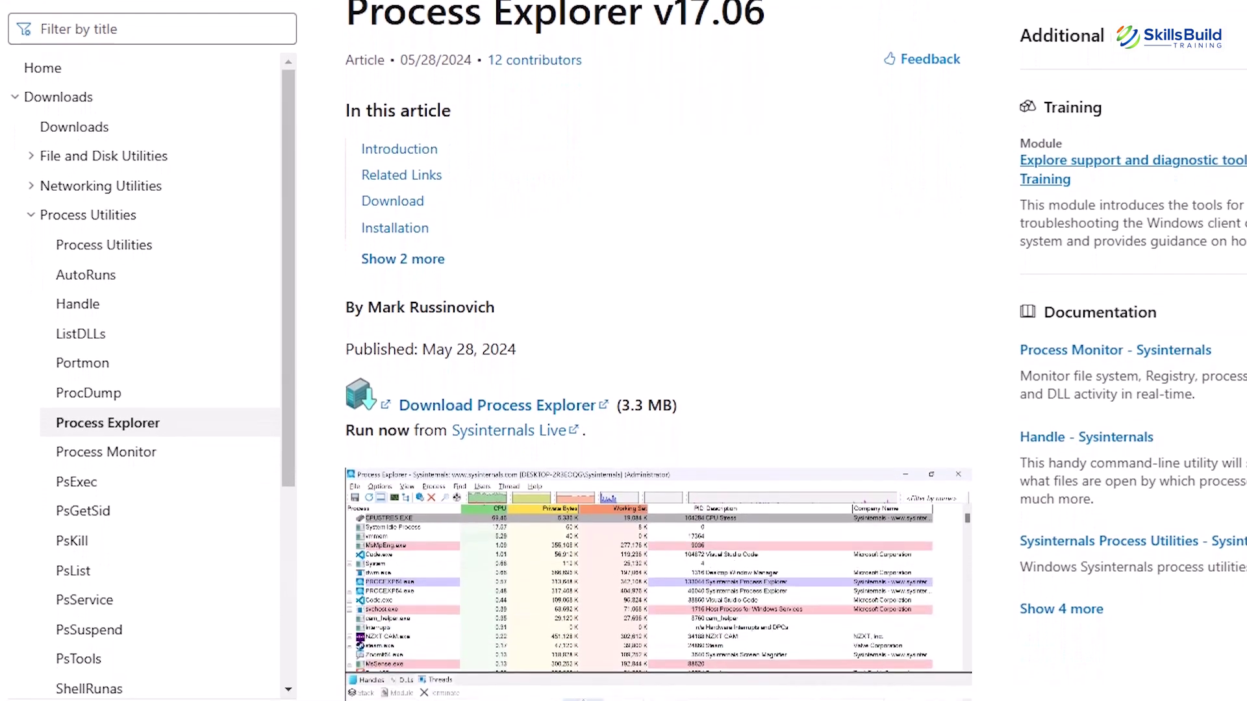
{"action": "scroll", "coordinate": [656, 351], "scroll_direction": "down", "scroll_amount": 2}
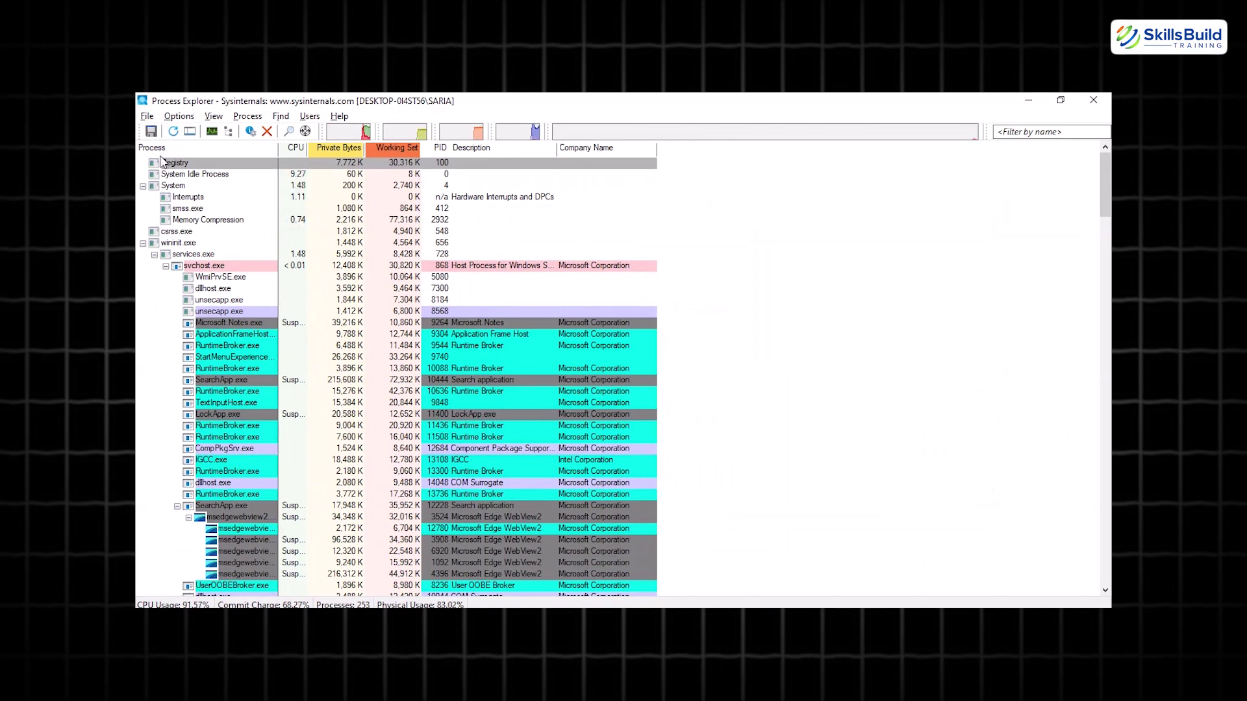
Scroll down through the Process Explorer process tree, then back up to the system processes at the top
{"action": "scroll", "coordinate": [194, 197], "scroll_direction": "down", "scroll_amount": 2}
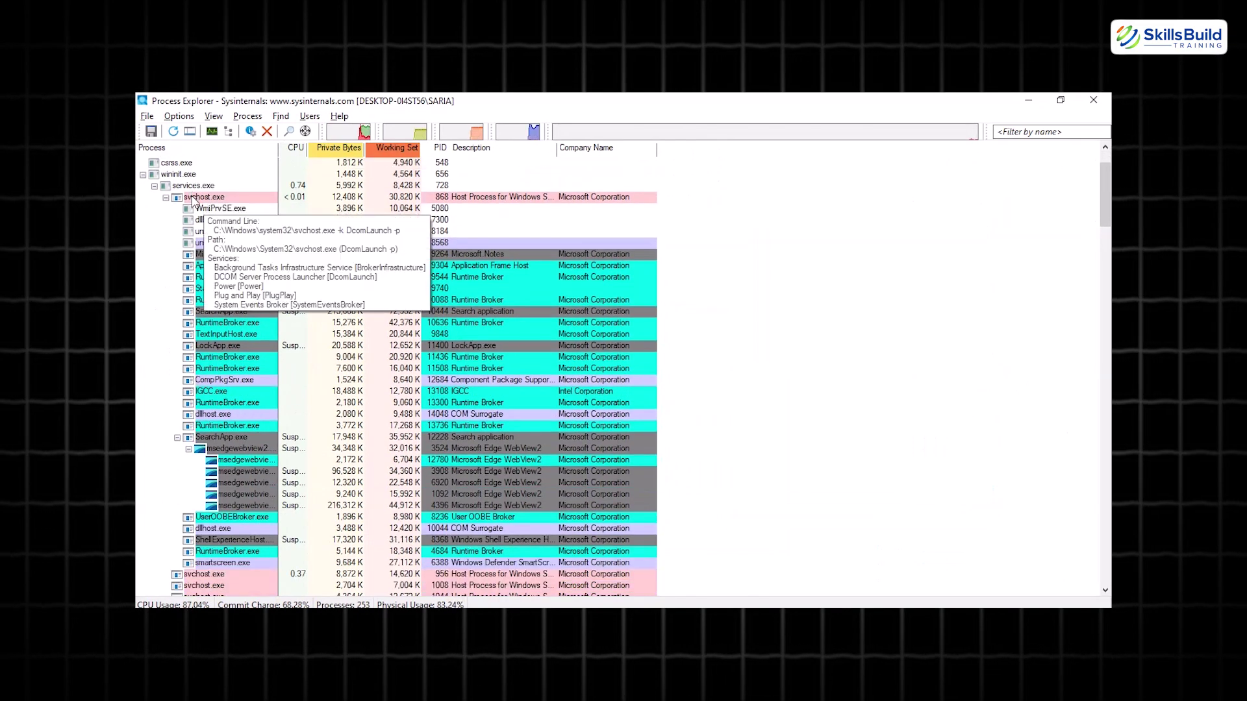
{"action": "scroll", "coordinate": [156, 266], "scroll_direction": "down", "scroll_amount": 2}
{"action": "scroll", "coordinate": [151, 273], "scroll_direction": "down", "scroll_amount": 9}
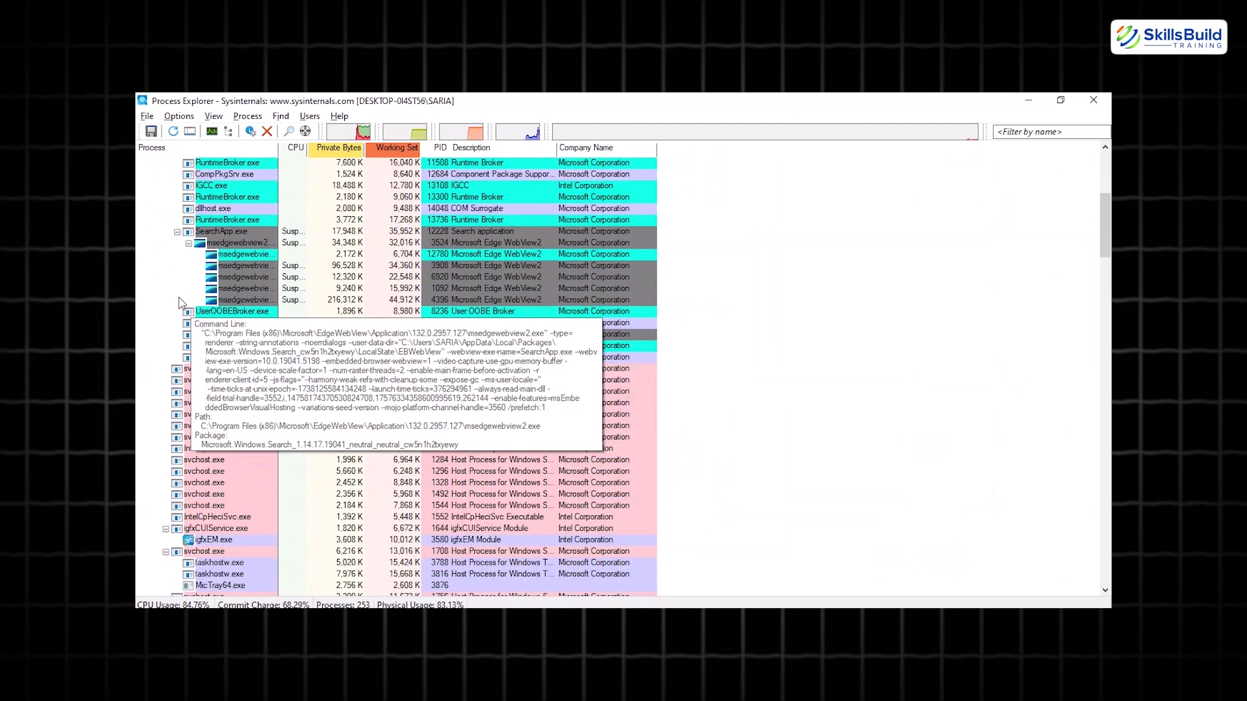
{"action": "scroll", "coordinate": [177, 296], "scroll_direction": "down", "scroll_amount": 15}
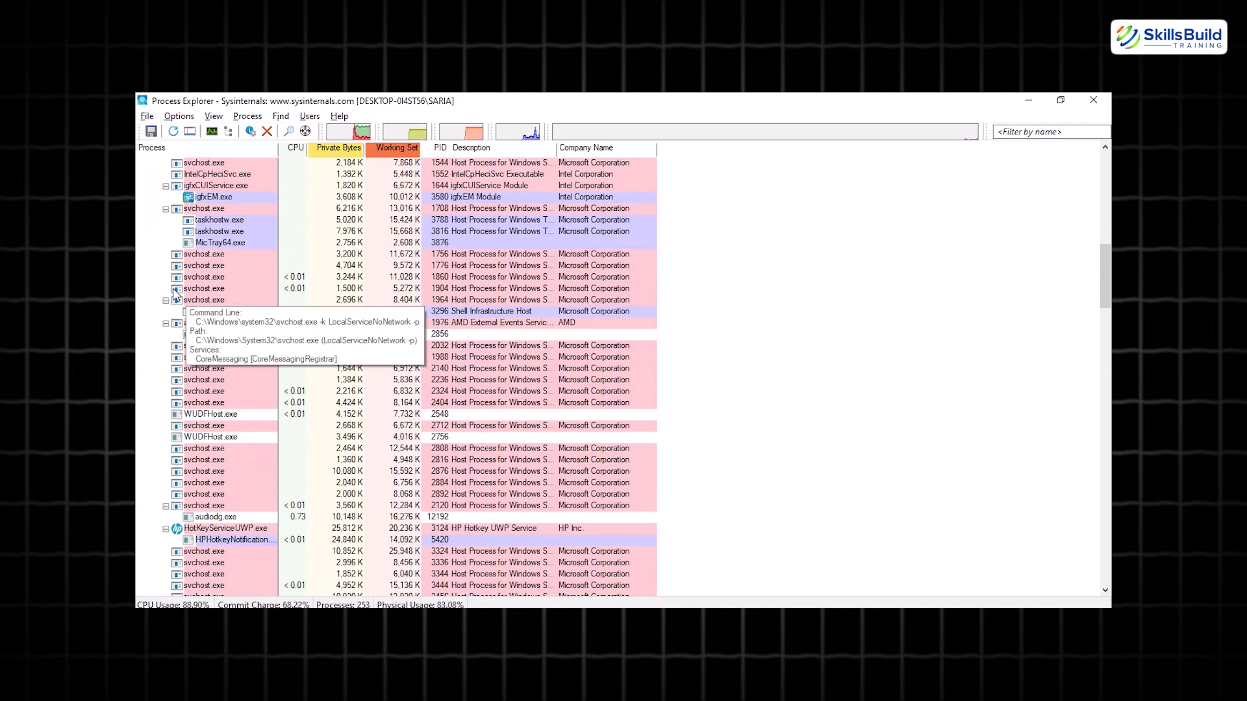
{"action": "scroll", "coordinate": [176, 294], "scroll_direction": "down", "scroll_amount": 4}
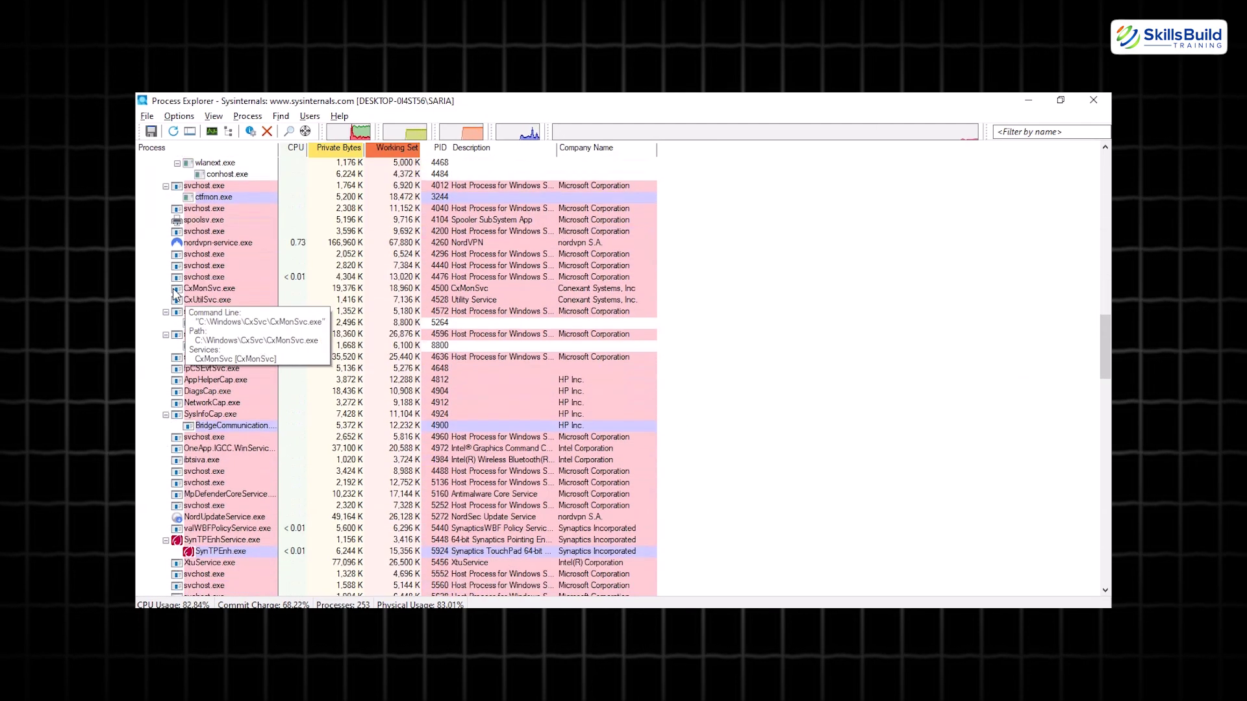
{"action": "scroll", "coordinate": [177, 293], "scroll_direction": "down", "scroll_amount": 12}
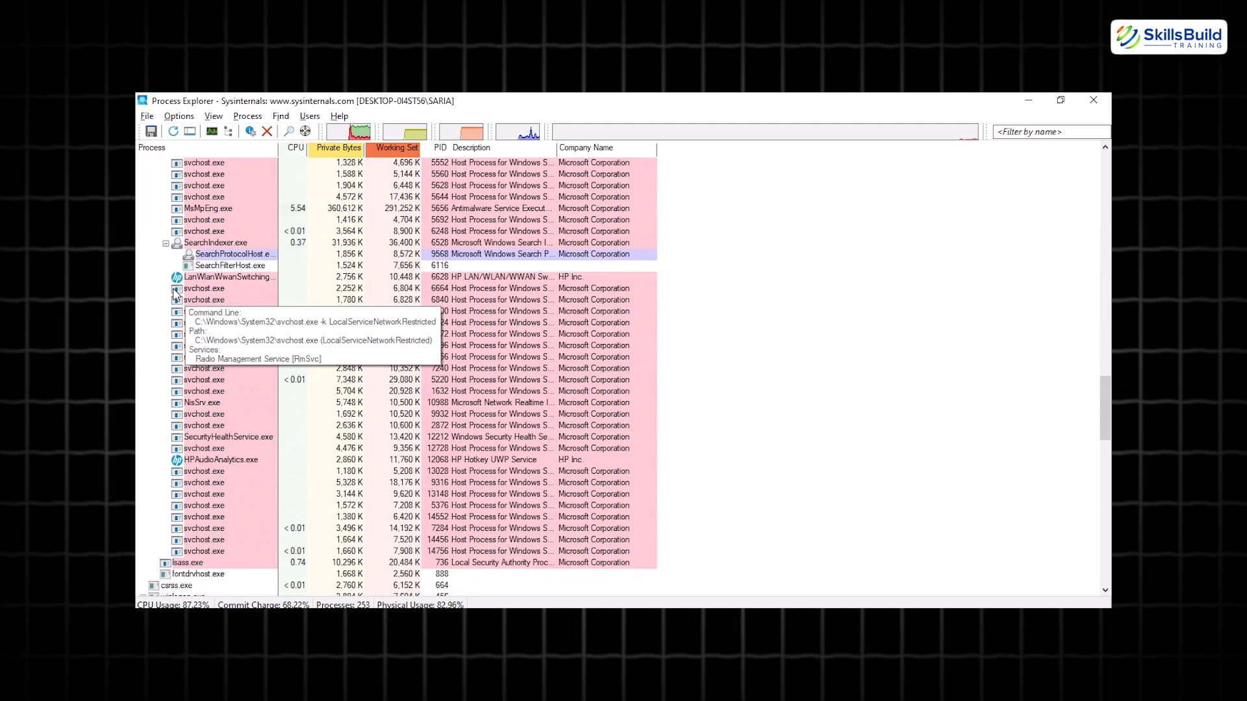
{"action": "scroll", "coordinate": [177, 293], "scroll_direction": "down", "scroll_amount": 8}
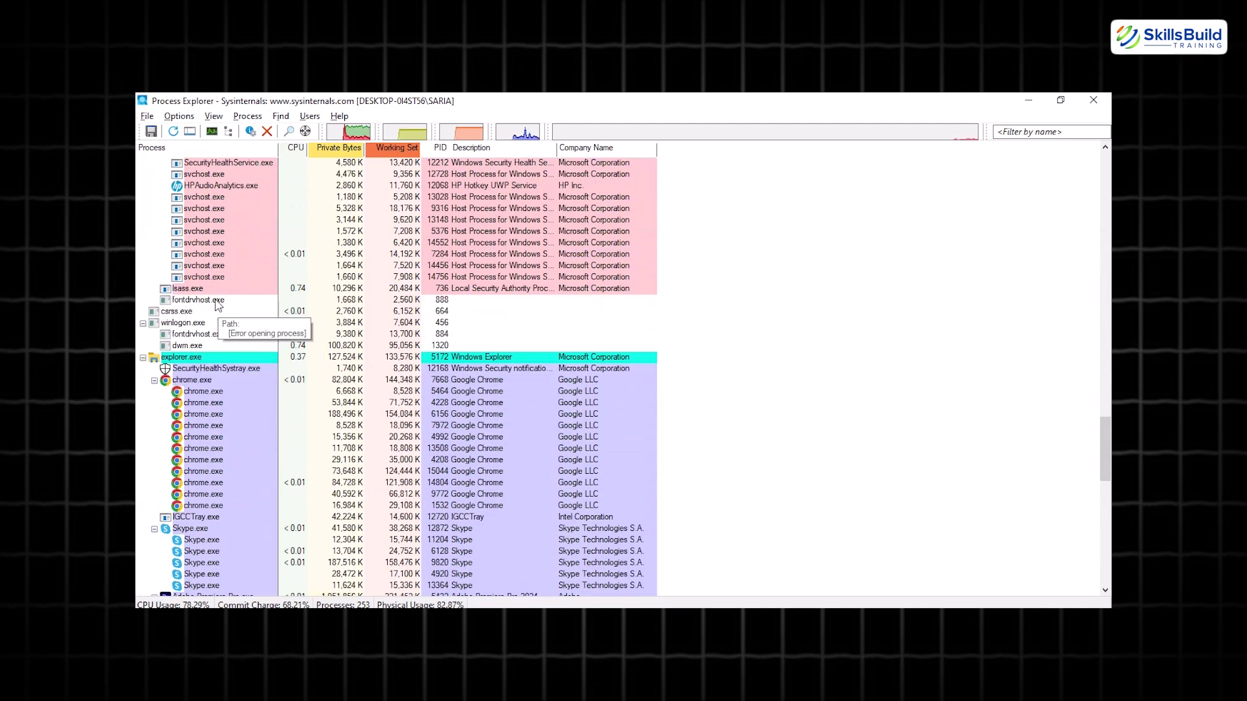
{"action": "scroll", "coordinate": [218, 305], "scroll_direction": "down", "scroll_amount": 7}
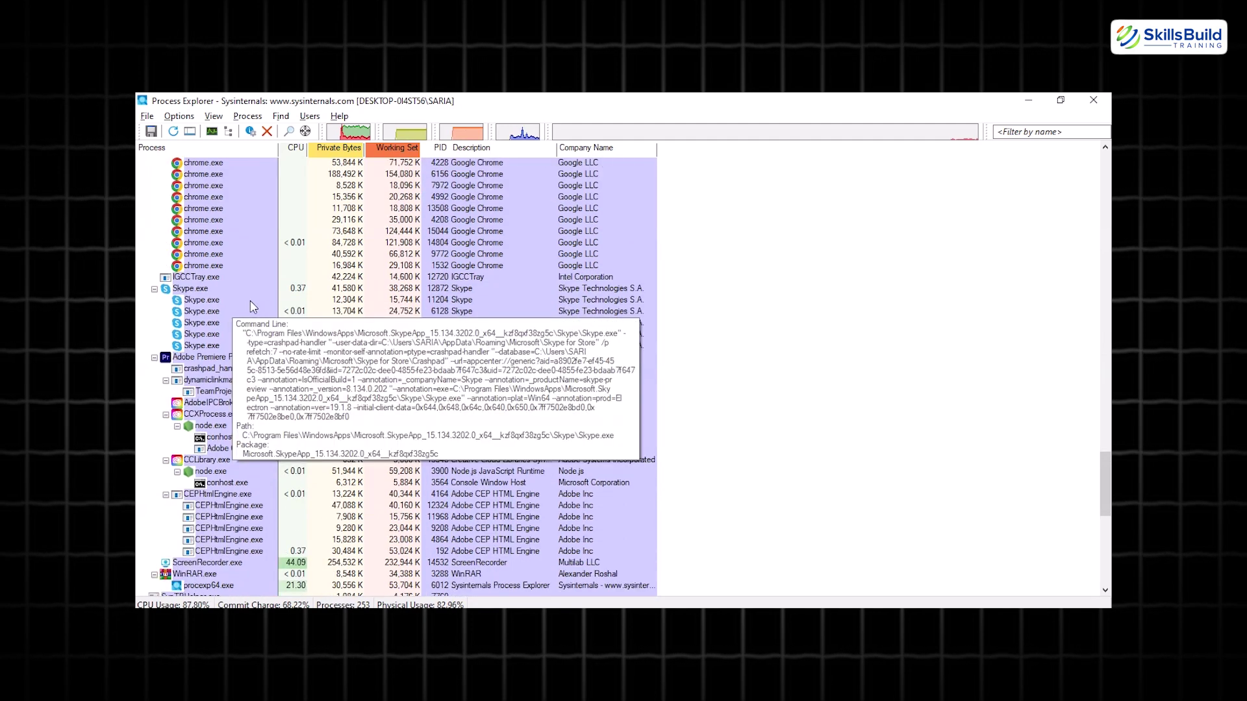
{"action": "scroll", "coordinate": [254, 306], "scroll_direction": "down", "scroll_amount": 13}
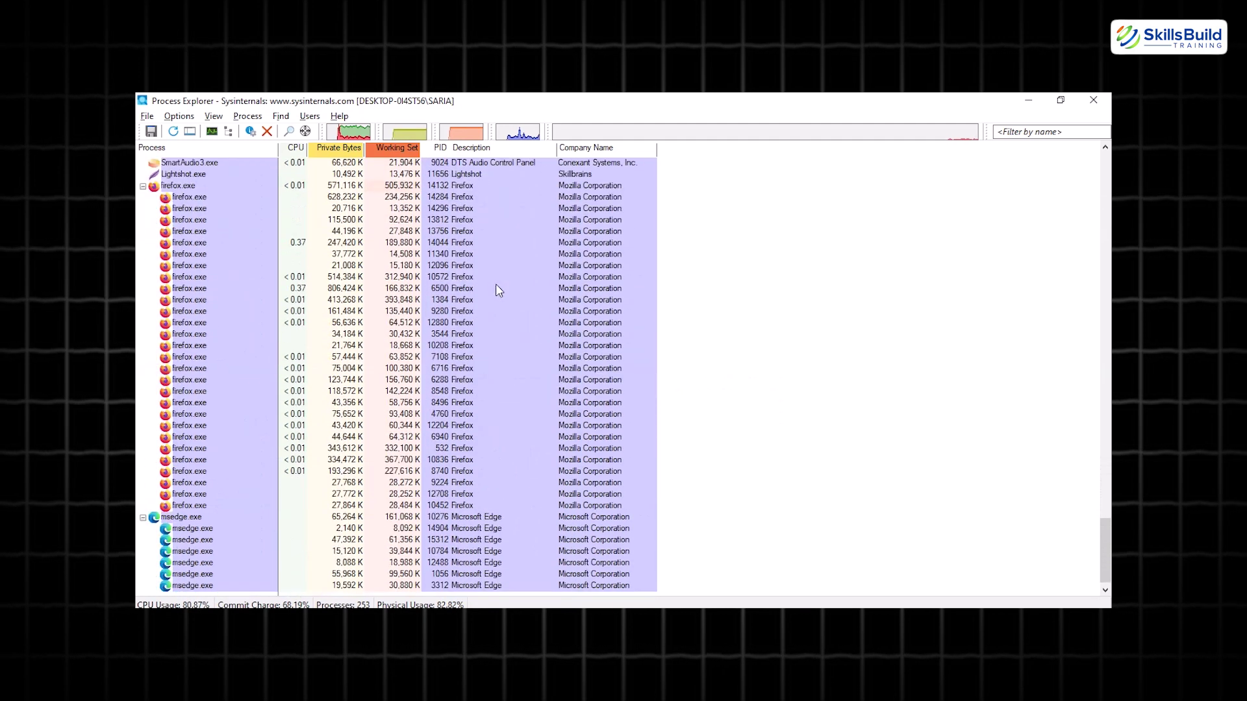
{"action": "scroll", "coordinate": [357, 320], "scroll_direction": "up", "scroll_amount": 13}
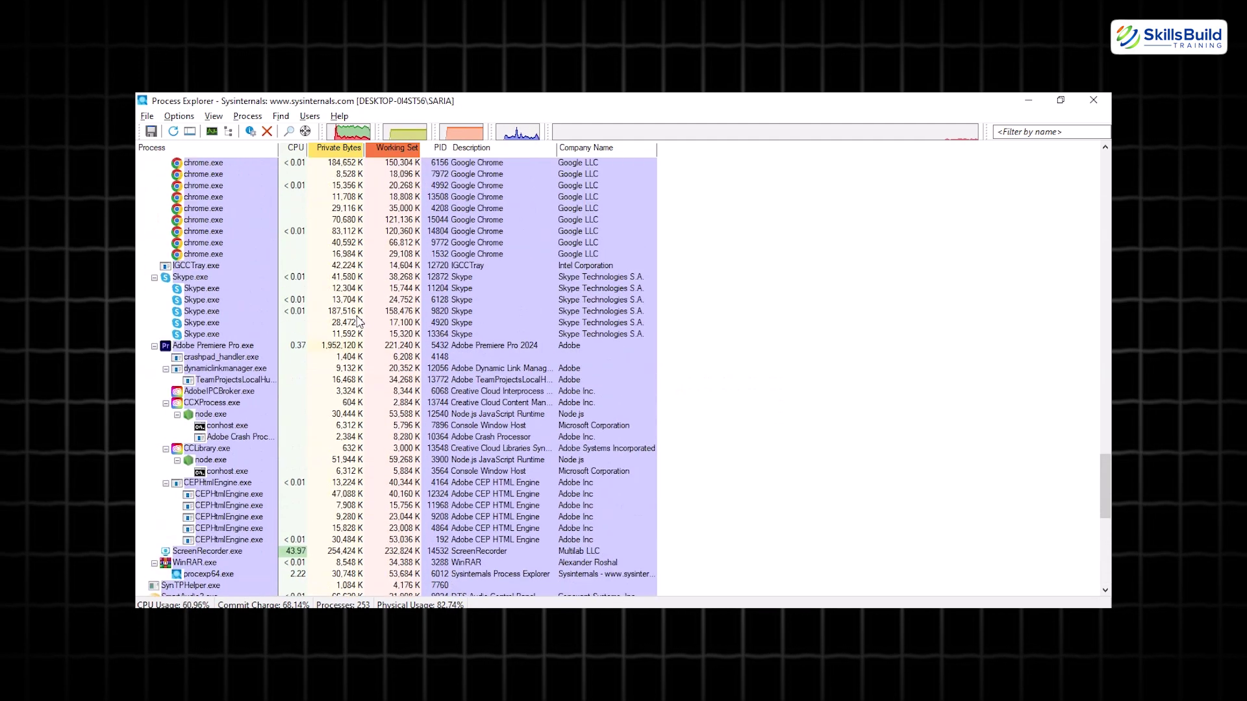
{"action": "scroll", "coordinate": [358, 321], "scroll_direction": "up", "scroll_amount": 10}
{"action": "scroll", "coordinate": [212, 382], "scroll_direction": "down", "scroll_amount": 9}
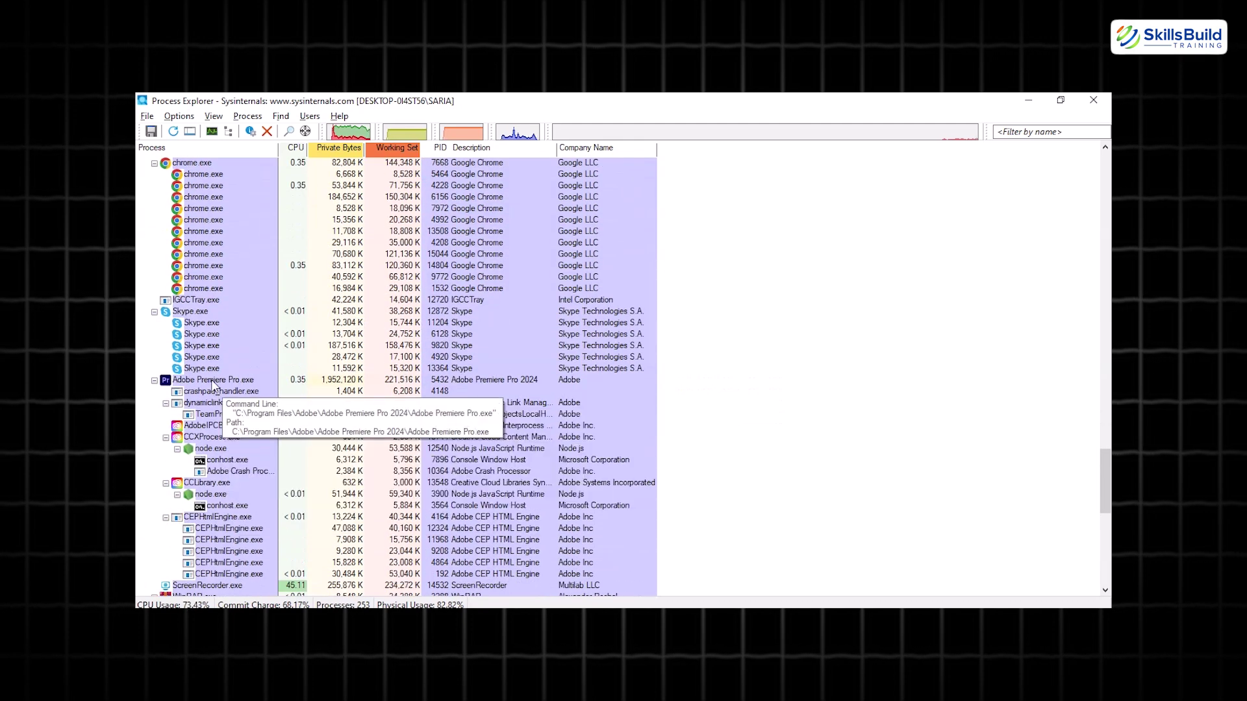
{"action": "scroll", "coordinate": [214, 376], "scroll_direction": "up", "scroll_amount": 10}
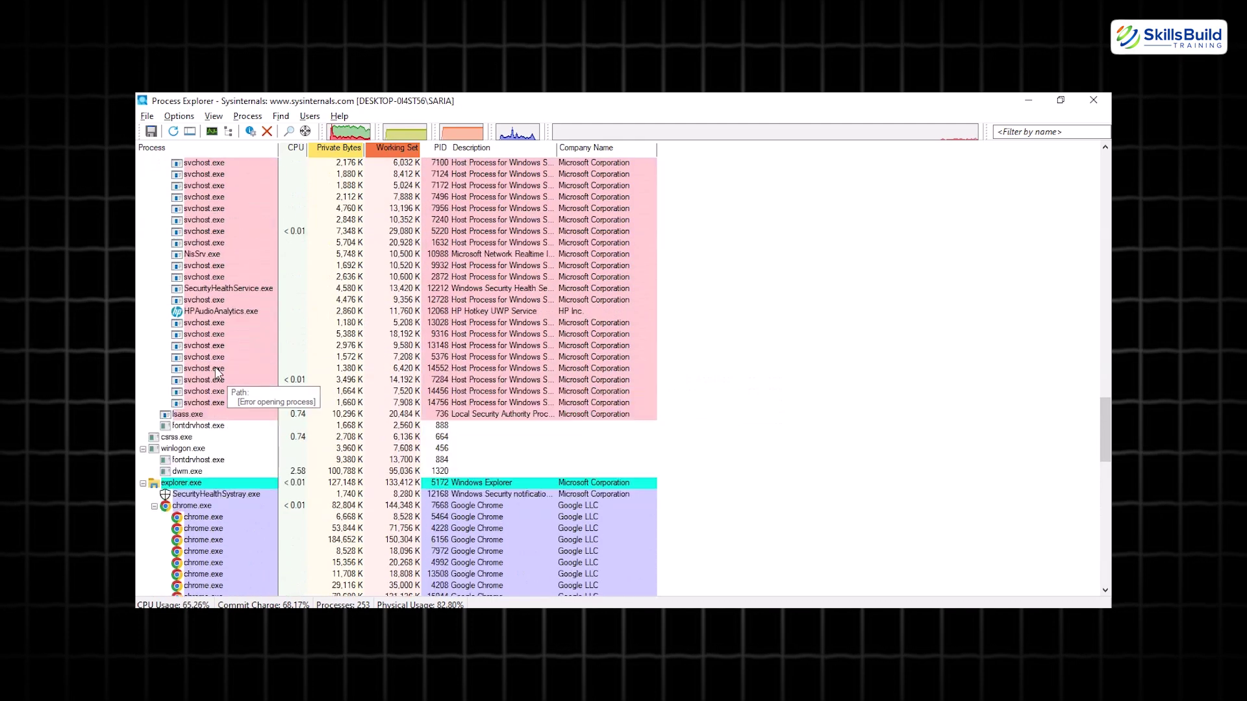
{"action": "scroll", "coordinate": [217, 374], "scroll_direction": "up", "scroll_amount": 11}
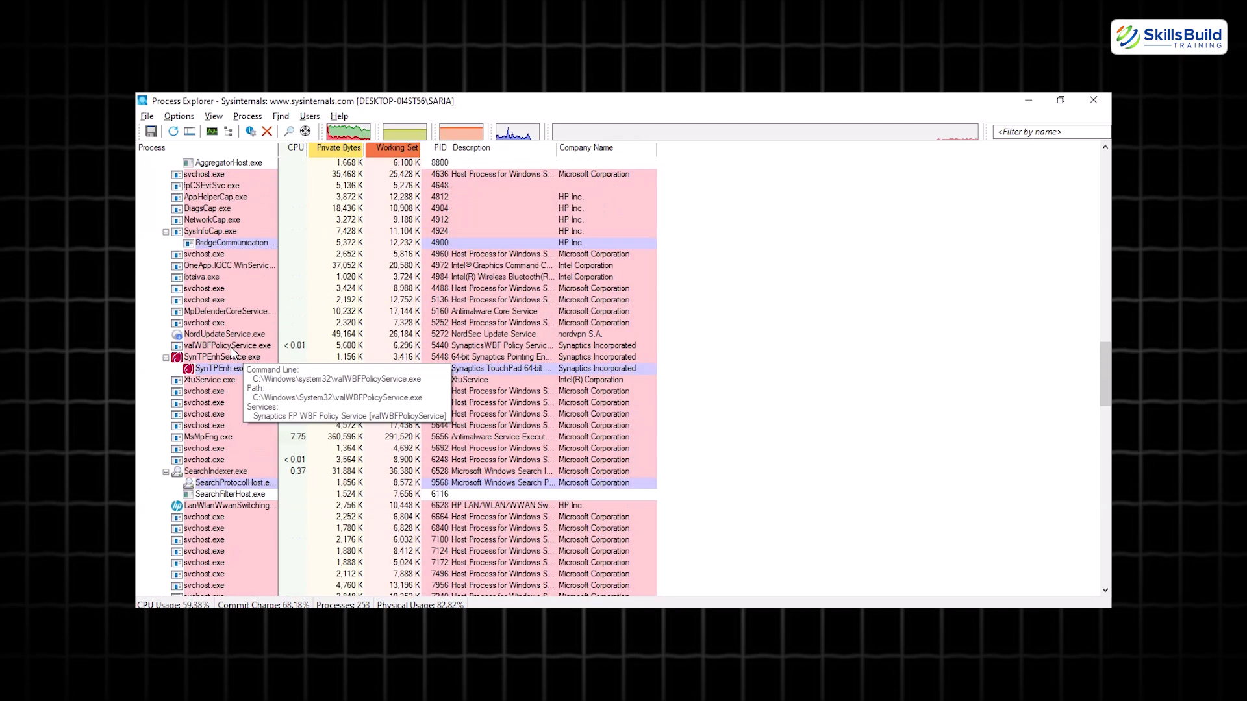
{"action": "scroll", "coordinate": [239, 336], "scroll_direction": "up", "scroll_amount": 20}
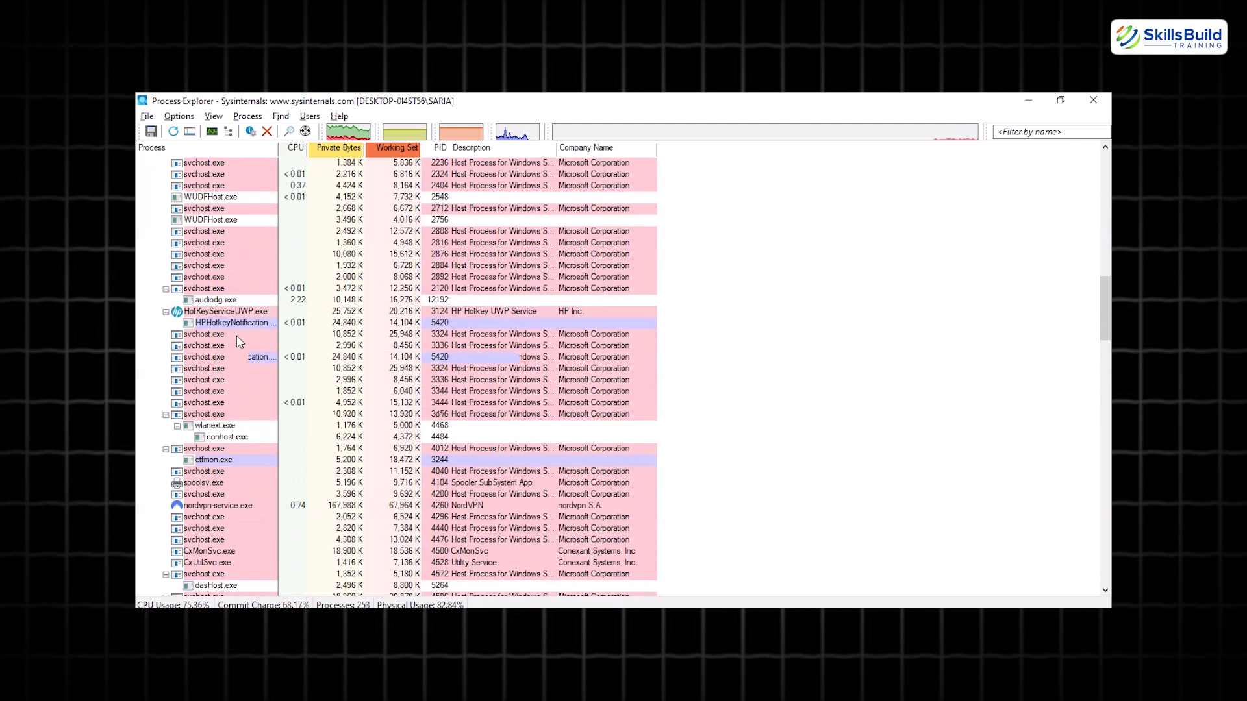
{"action": "scroll", "coordinate": [237, 335], "scroll_direction": "up", "scroll_amount": 13}
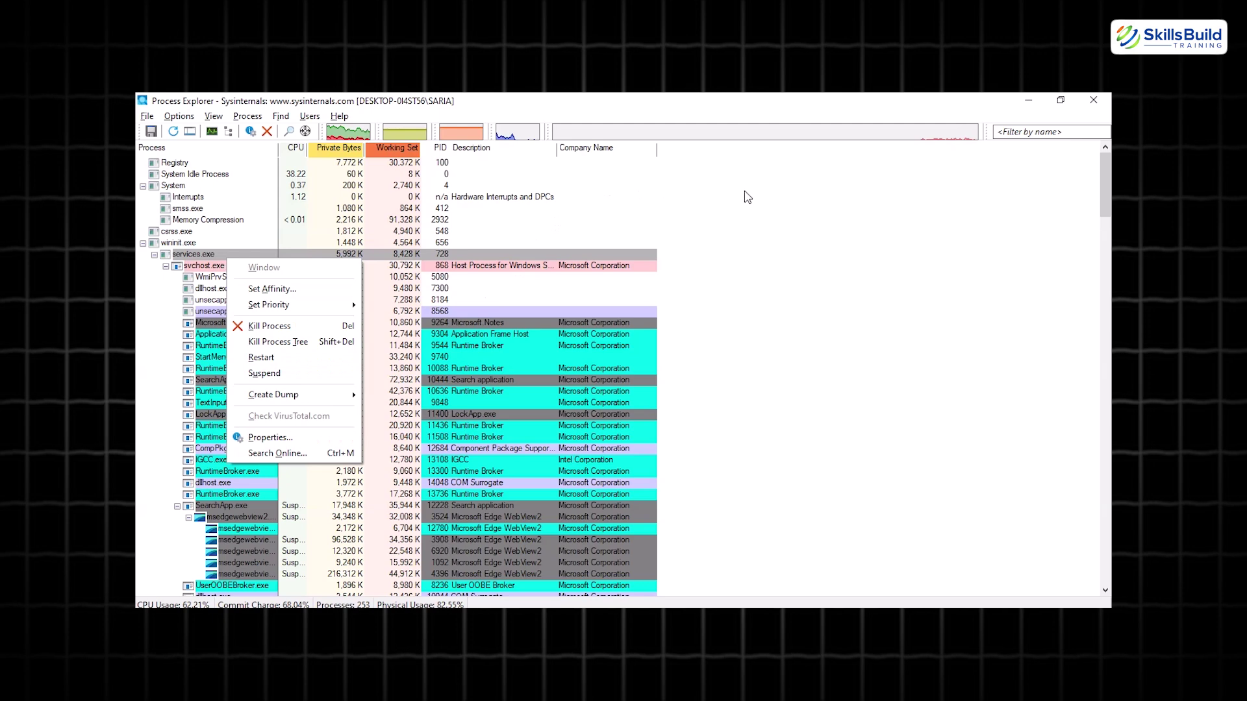
Dismiss the process menu, look at the I/O and memory graphs, then open the CPU usage view
{"action": "left_click", "coordinate": [455, 186]}
{"action": "left_click", "coordinate": [501, 133]}
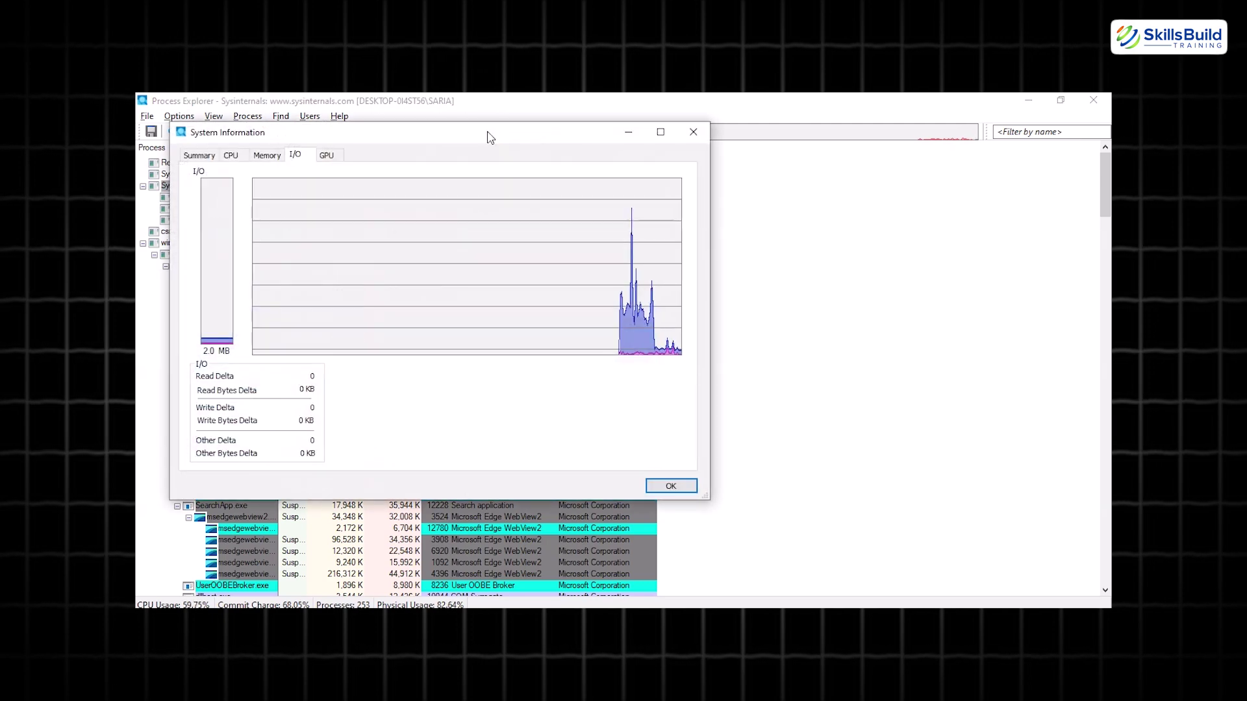
{"action": "left_click", "coordinate": [694, 132]}
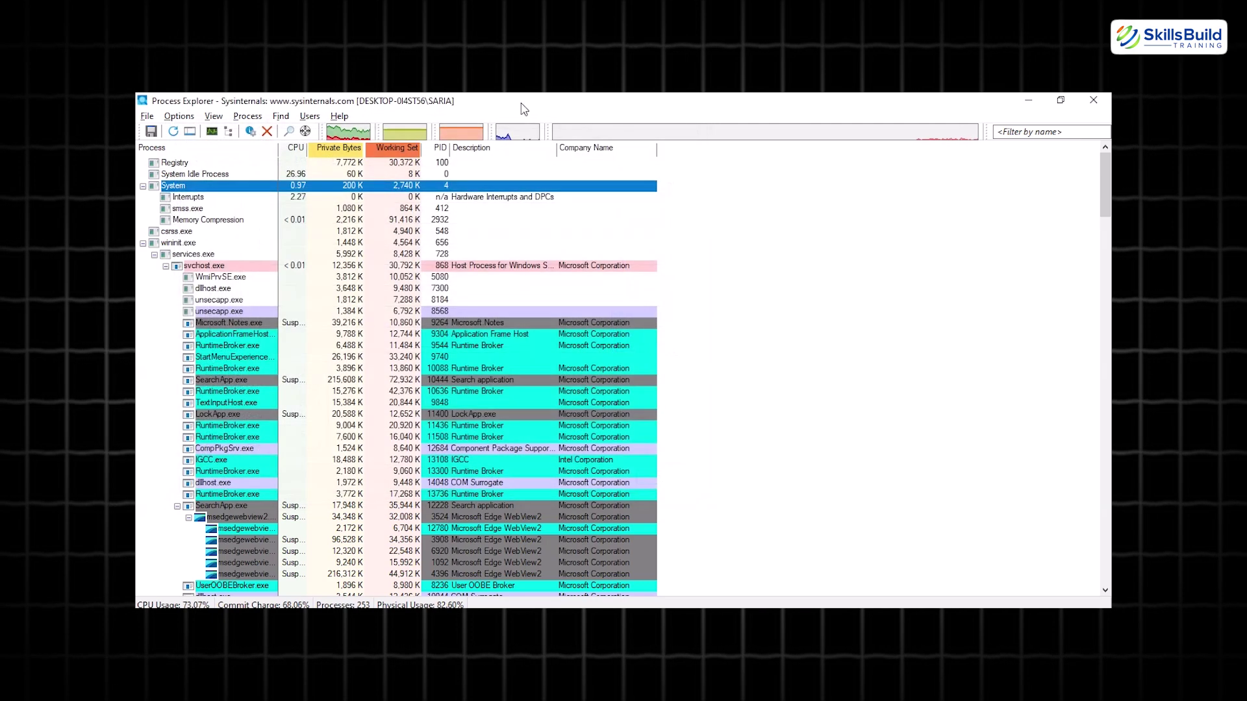
{"action": "left_click", "coordinate": [448, 135]}
{"action": "left_click", "coordinate": [704, 136]}
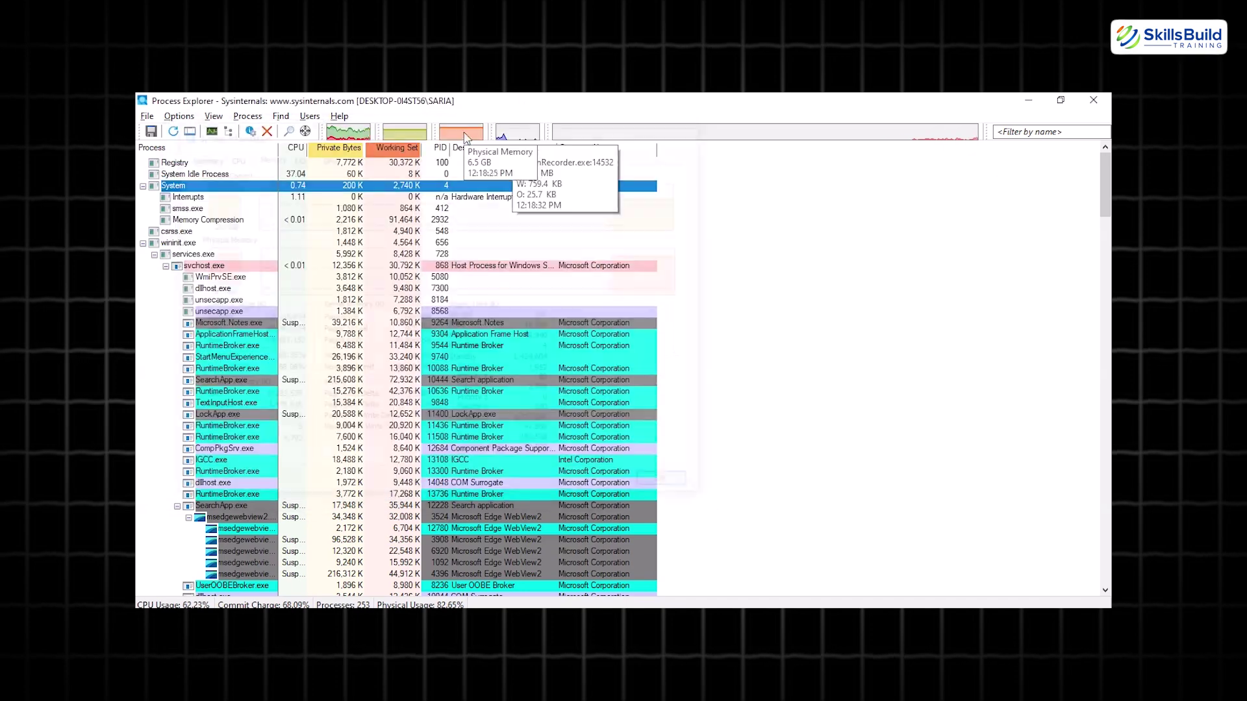
{"action": "left_click", "coordinate": [343, 134]}
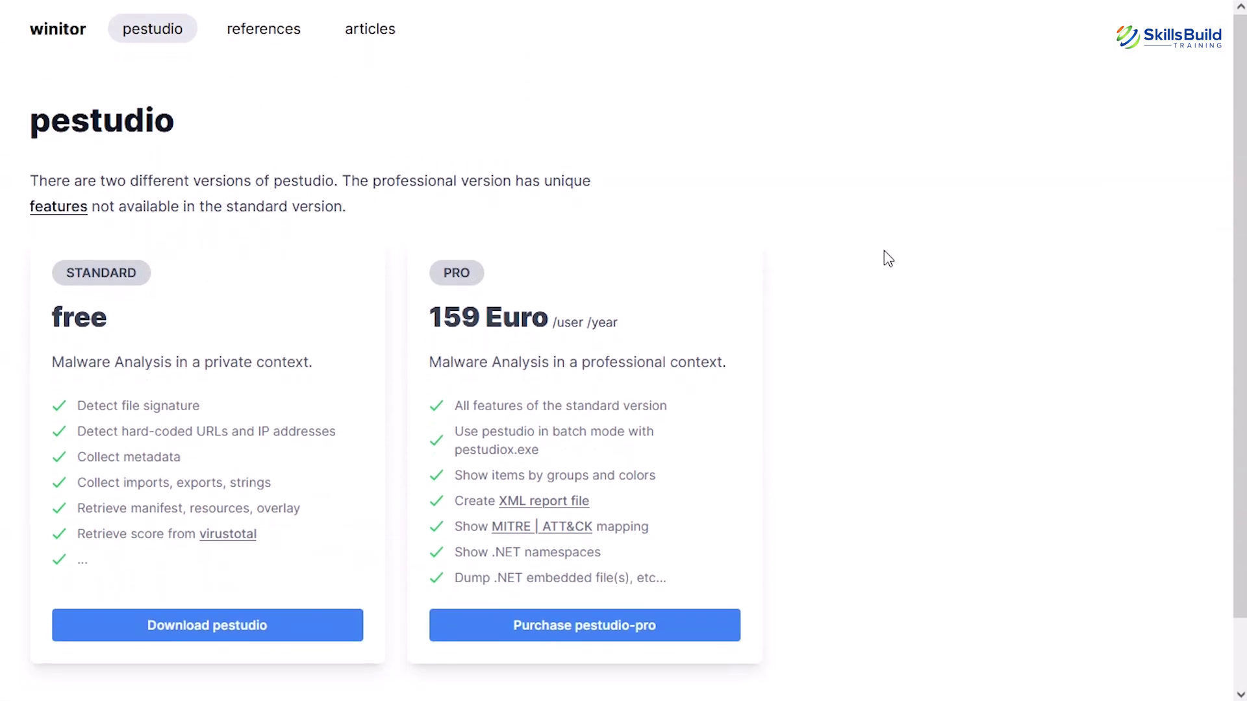
Download the pestudio 9.59 ZIP and run pestudio.exe directly from the archive
{"action": "left_click", "coordinate": [174, 626]}
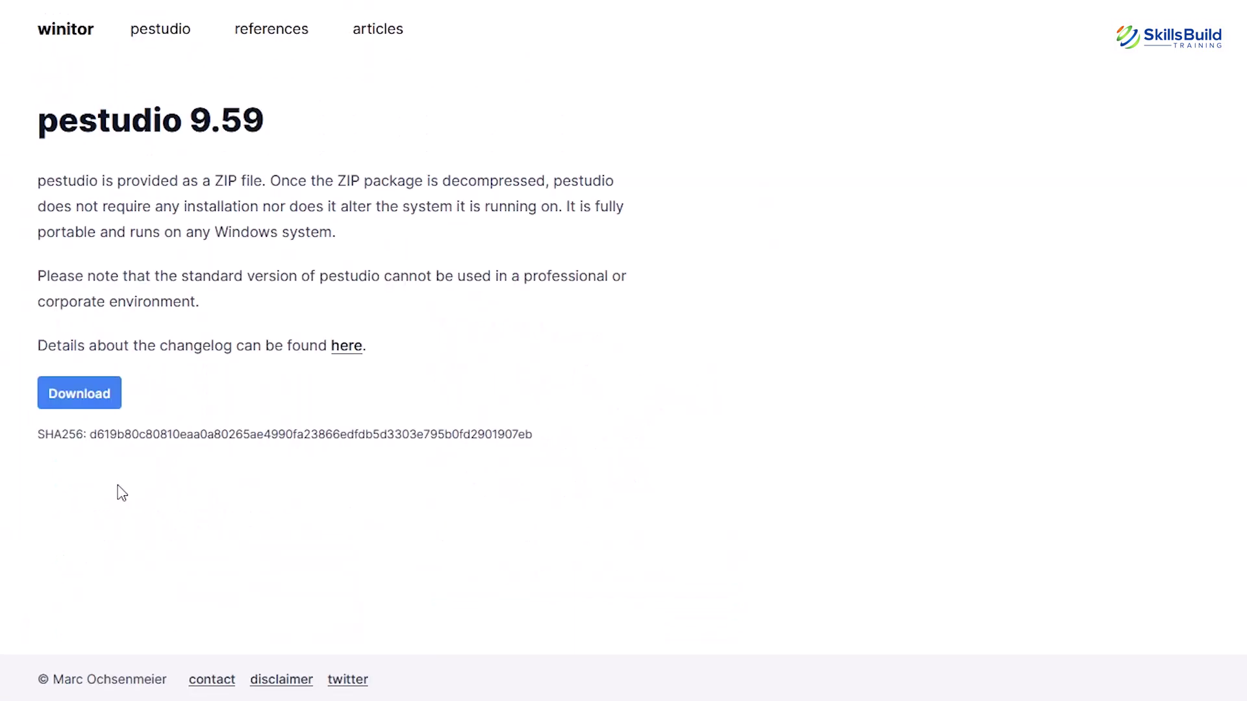
{"action": "left_click", "coordinate": [91, 398]}
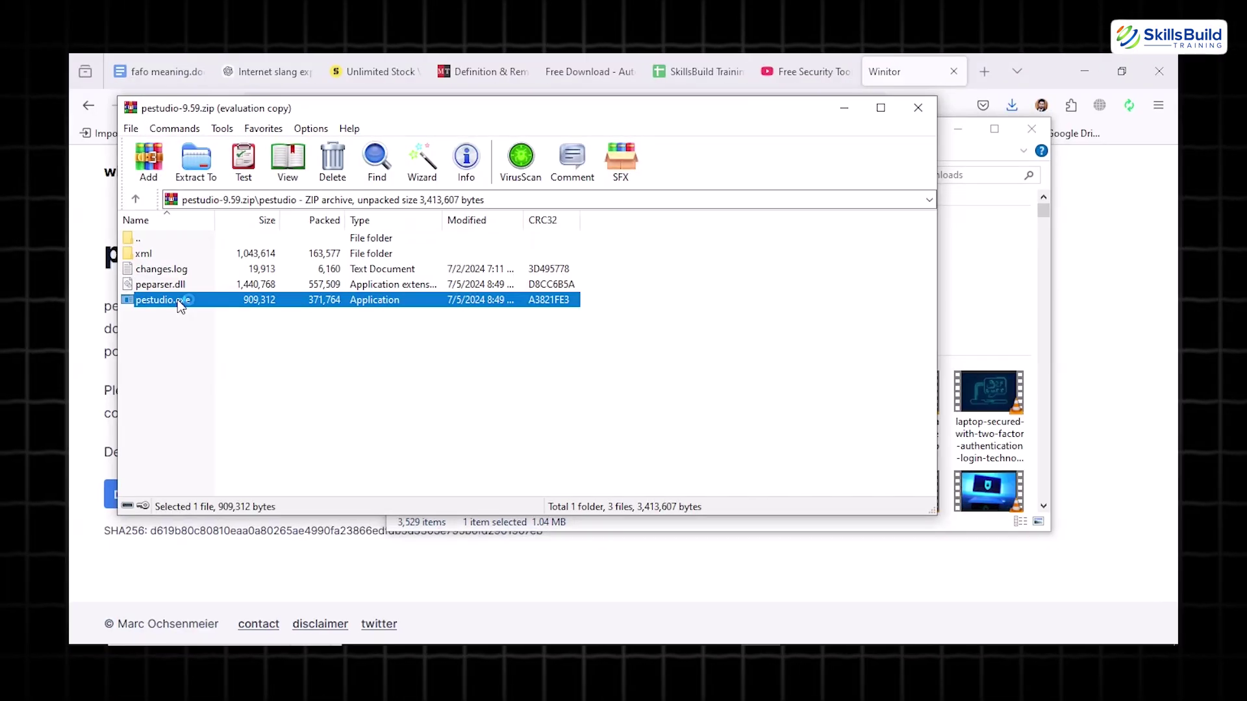
{"action": "double_click", "coordinate": [179, 300]}
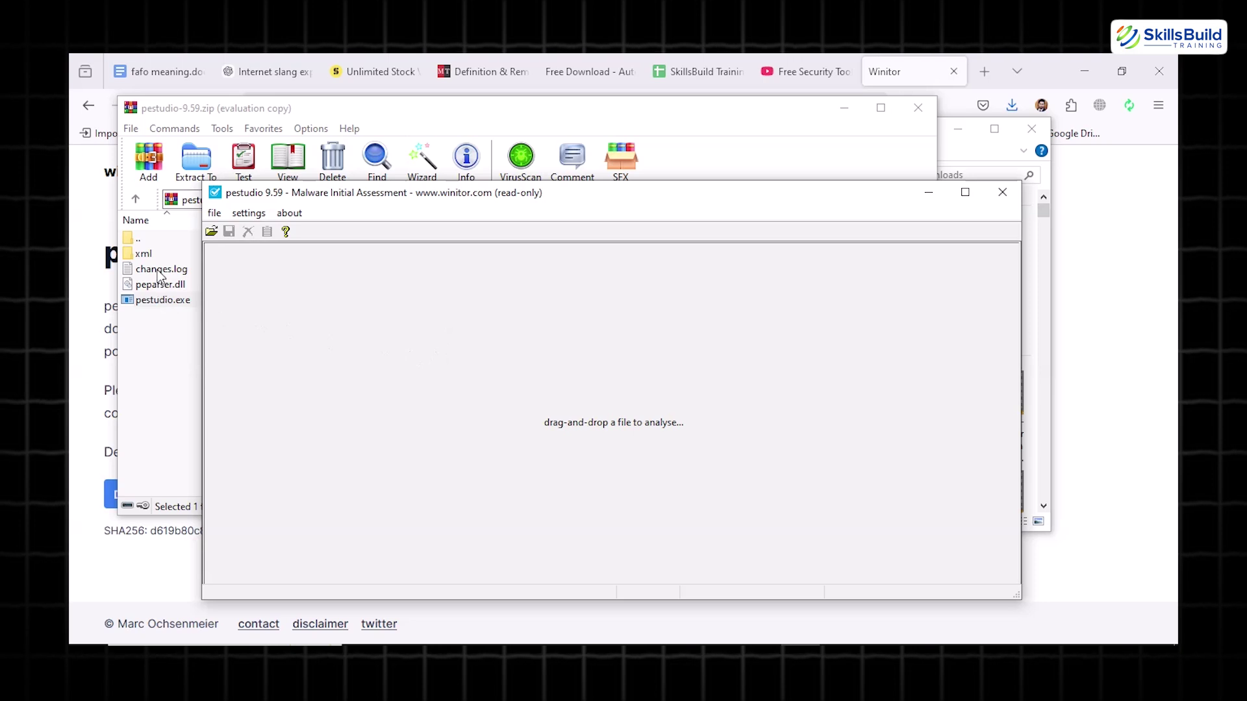
Load changes.log into pestudio and view its indicators, strings, VirusTotal 0/63 results and sha256 footprint
{"action": "left_click_drag", "start_coordinate": [162, 269], "coordinate": [952, 398]}
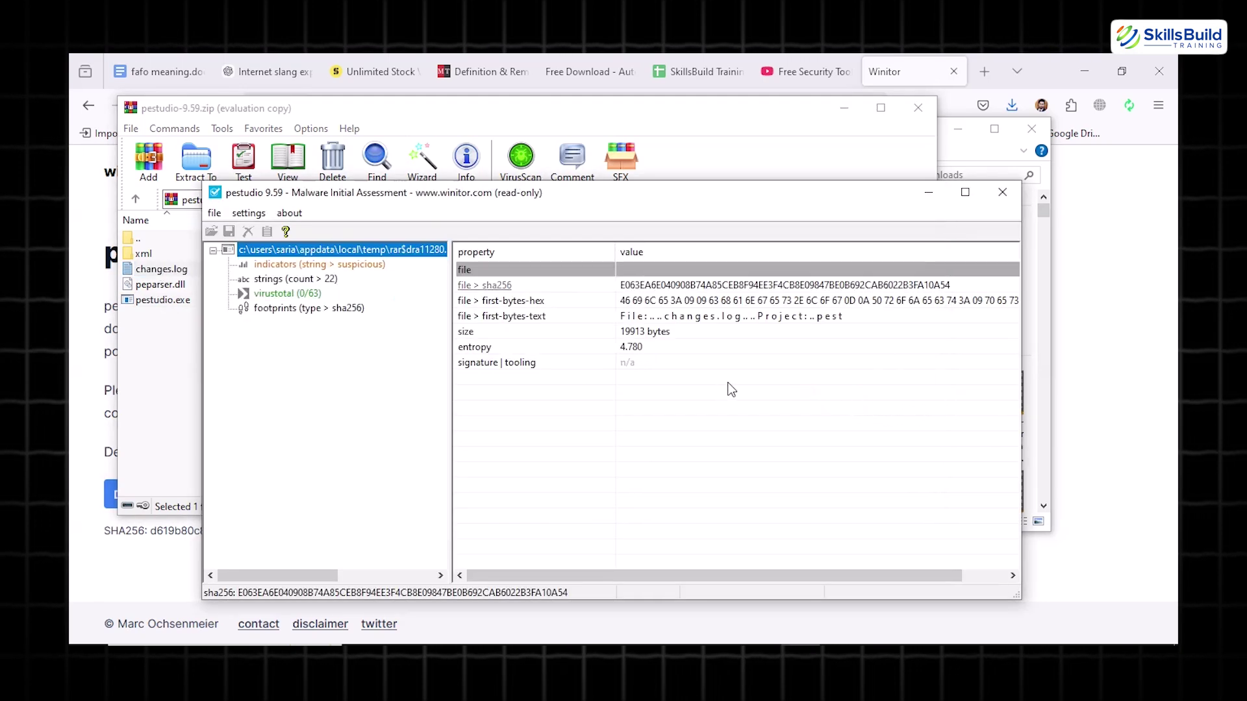
{"action": "left_click", "coordinate": [335, 266]}
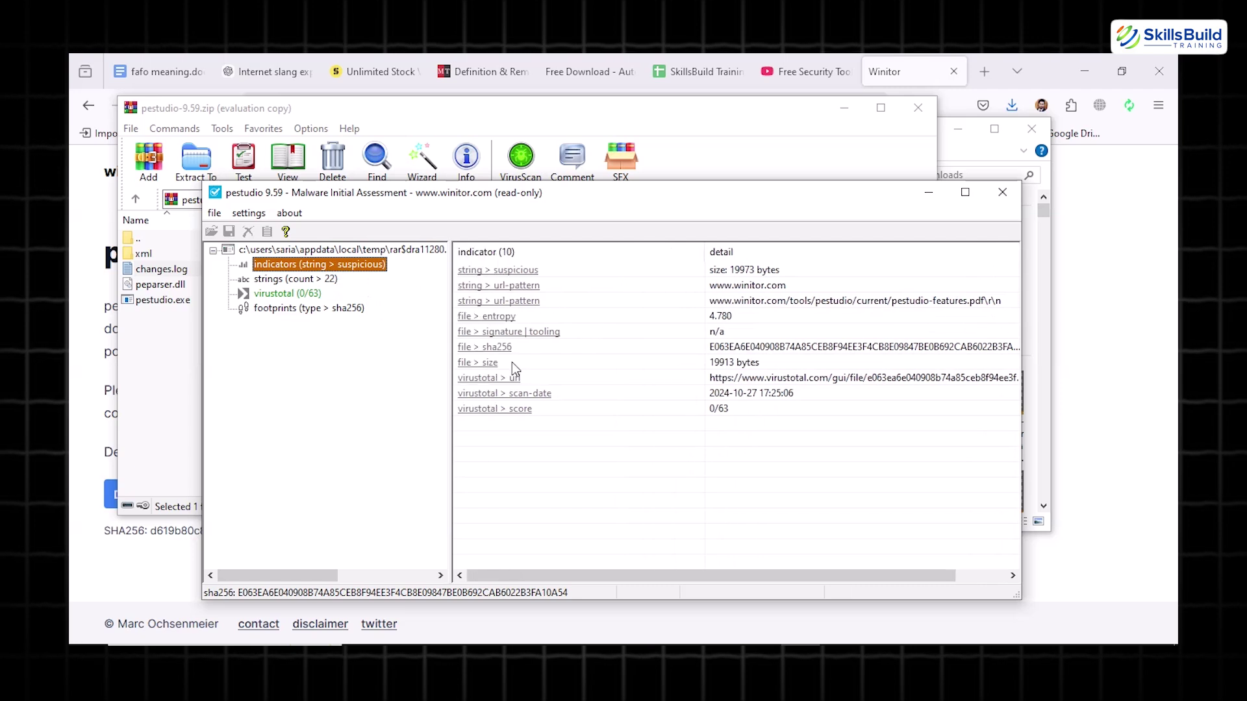
{"action": "left_click", "coordinate": [322, 280]}
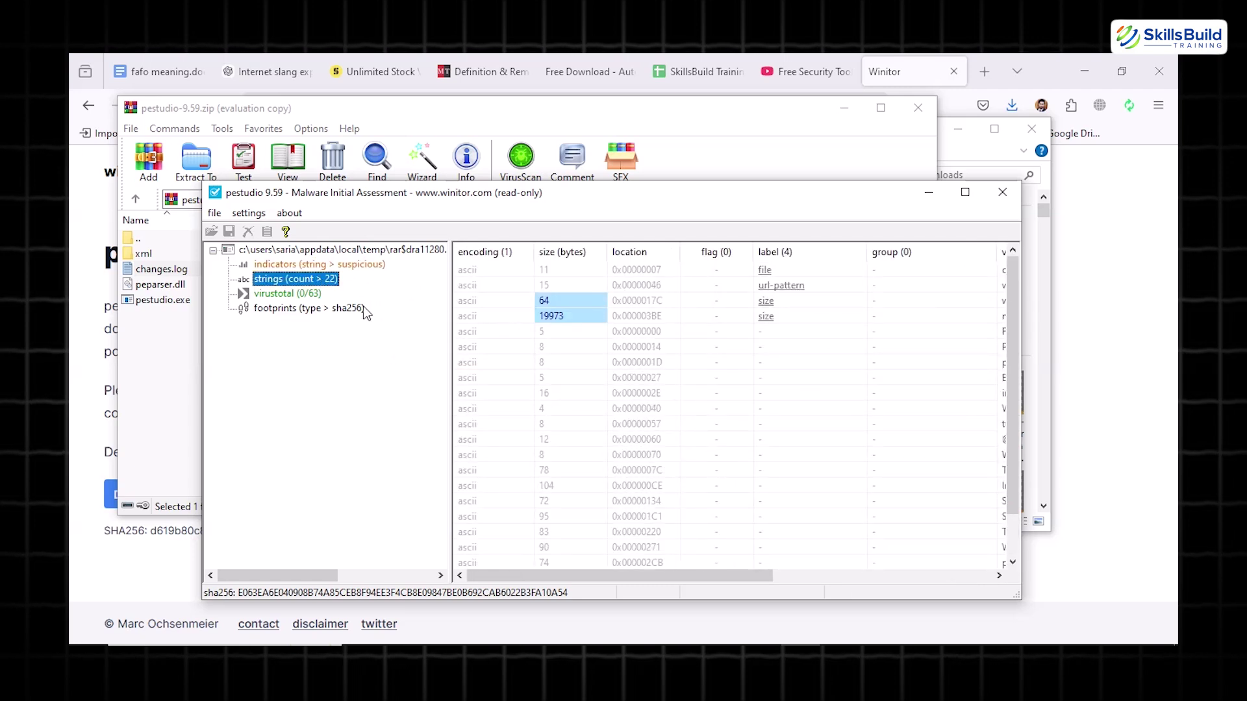
{"action": "left_click", "coordinate": [311, 294]}
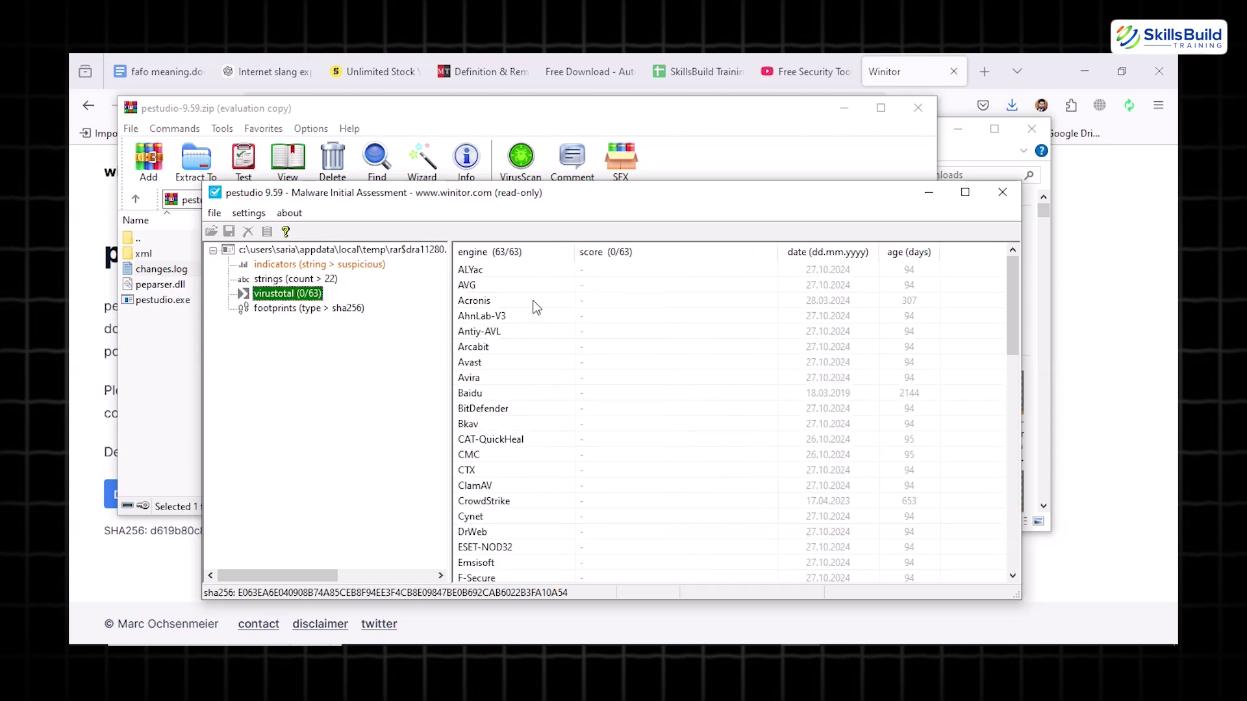
{"action": "scroll", "coordinate": [536, 307], "scroll_direction": "down", "scroll_amount": 14}
{"action": "scroll", "coordinate": [536, 307], "scroll_direction": "up", "scroll_amount": 14}
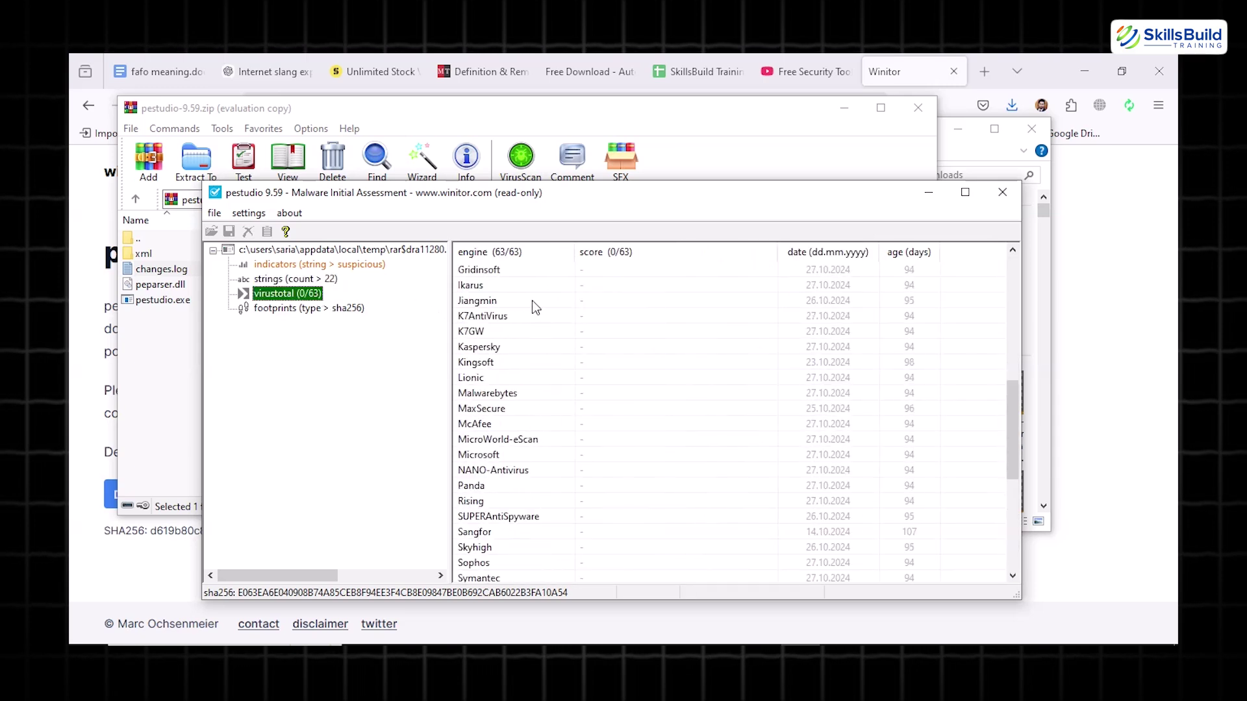
{"action": "left_click", "coordinate": [307, 309]}
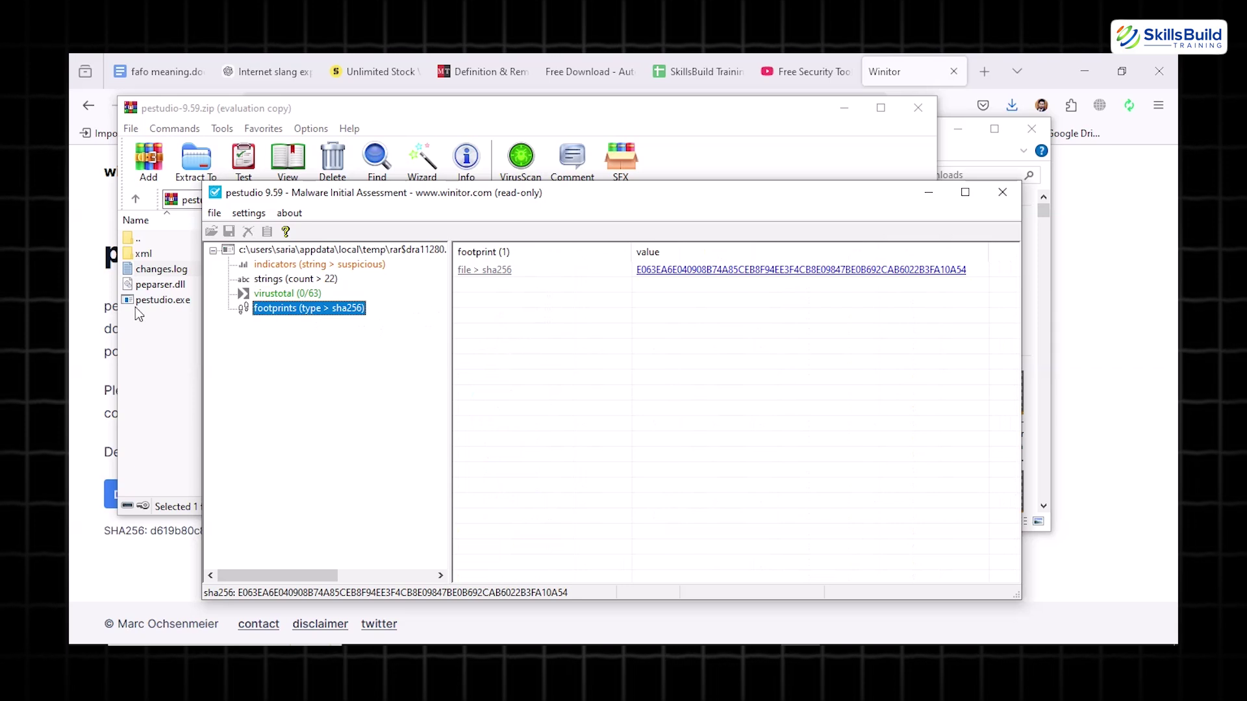
Revisit the results, highlighting the url-pattern, entropy and file size indicators, then return to the root
{"action": "left_click", "coordinate": [286, 293]}
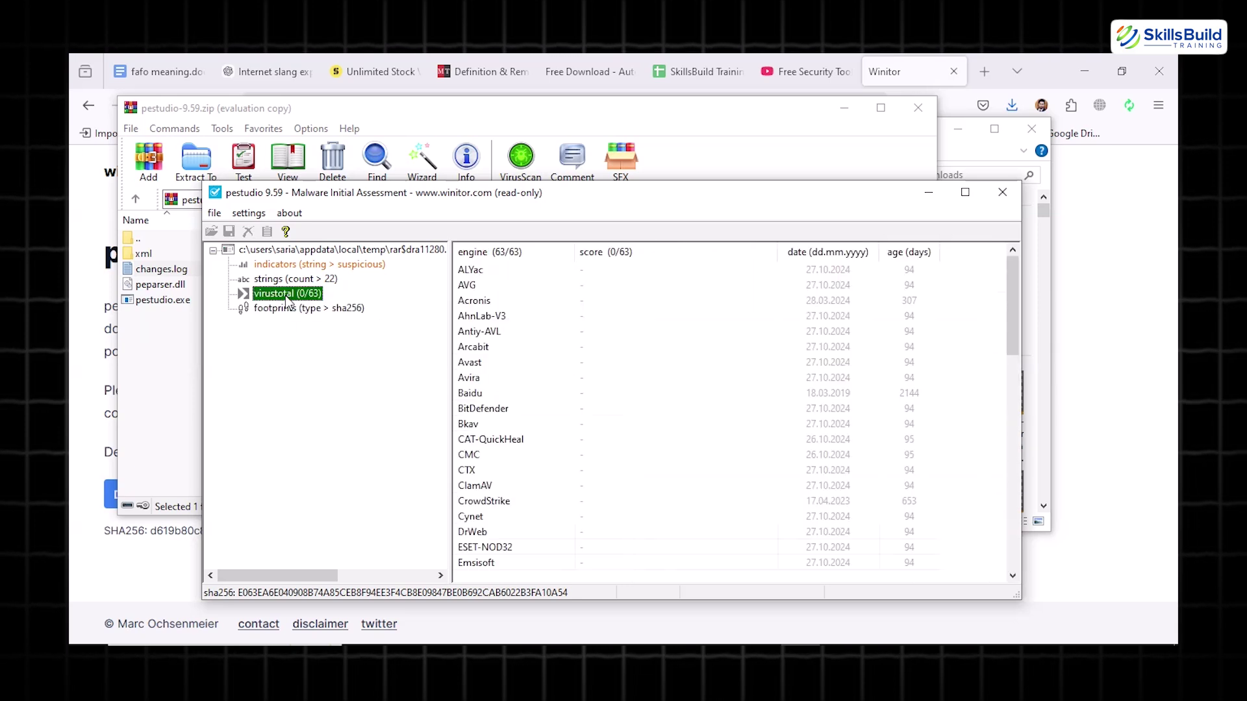
{"action": "left_click", "coordinate": [278, 279]}
{"action": "left_click", "coordinate": [290, 266]}
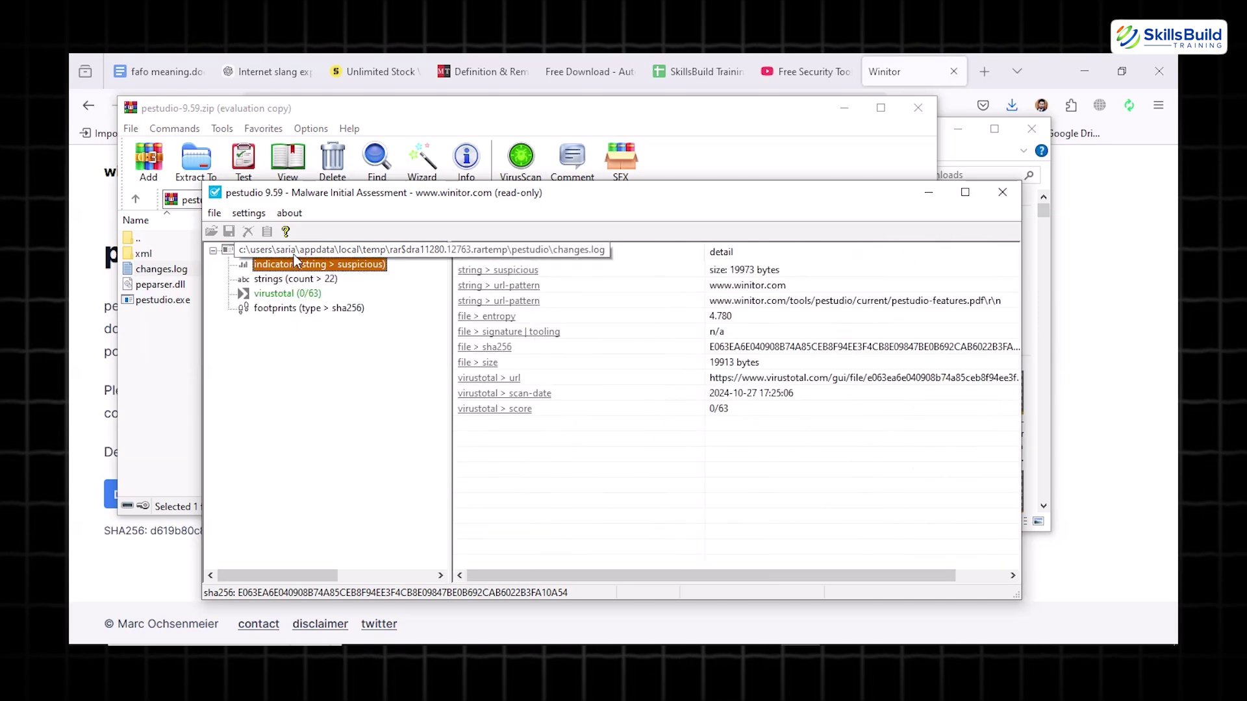
{"action": "left_click", "coordinate": [518, 304]}
{"action": "left_click", "coordinate": [523, 319]}
{"action": "left_click", "coordinate": [519, 364]}
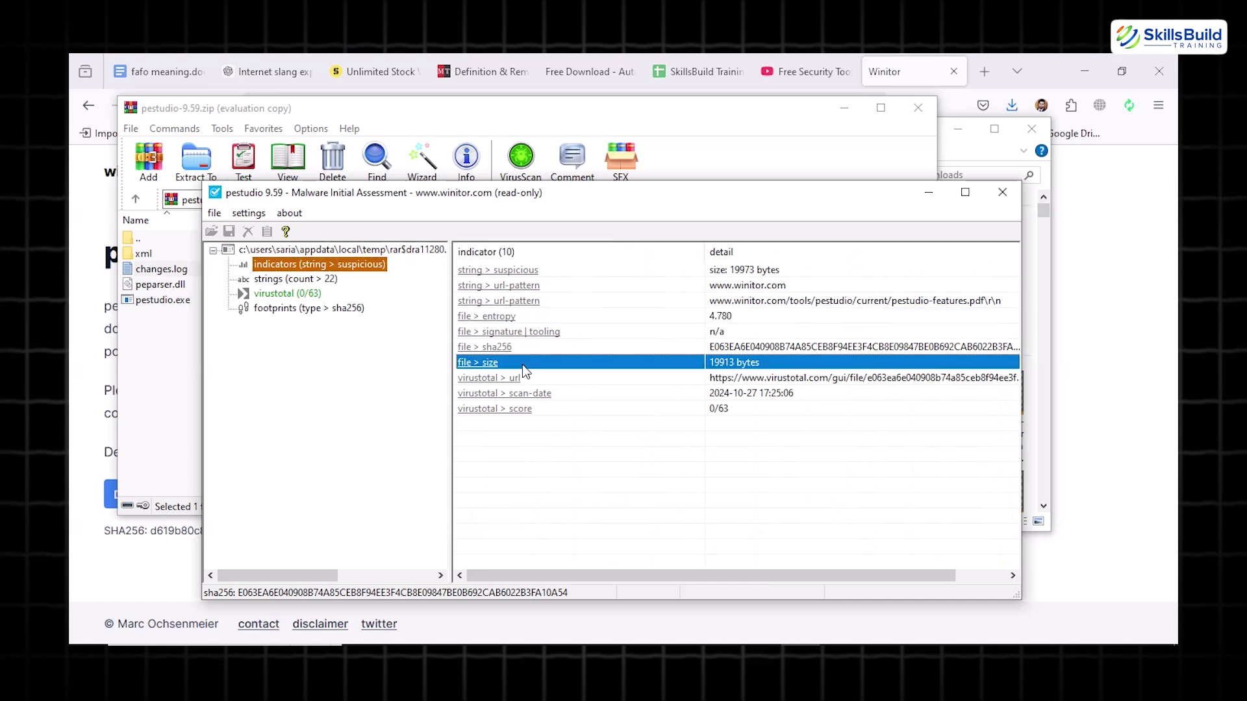
{"action": "left_click", "coordinate": [350, 252]}
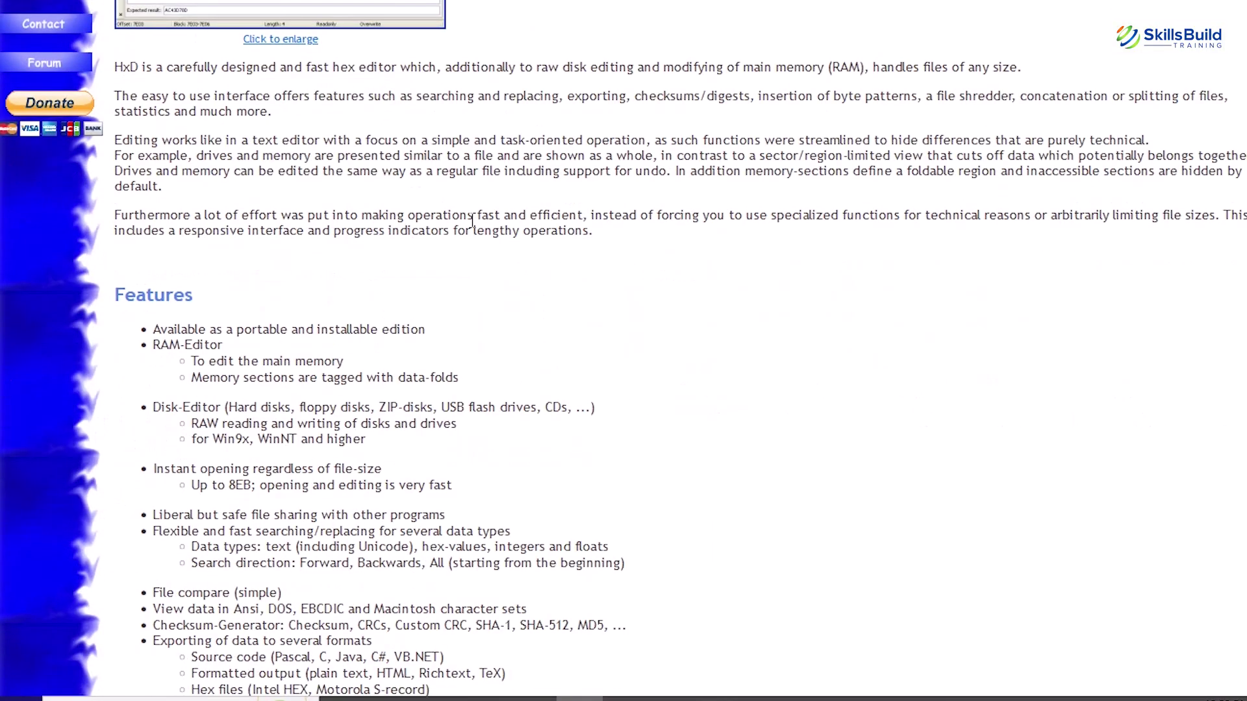
Scroll the HxD page to Features and back, then enlarge the editor screenshot
{"action": "scroll", "coordinate": [469, 224], "scroll_direction": "up", "scroll_amount": 5}
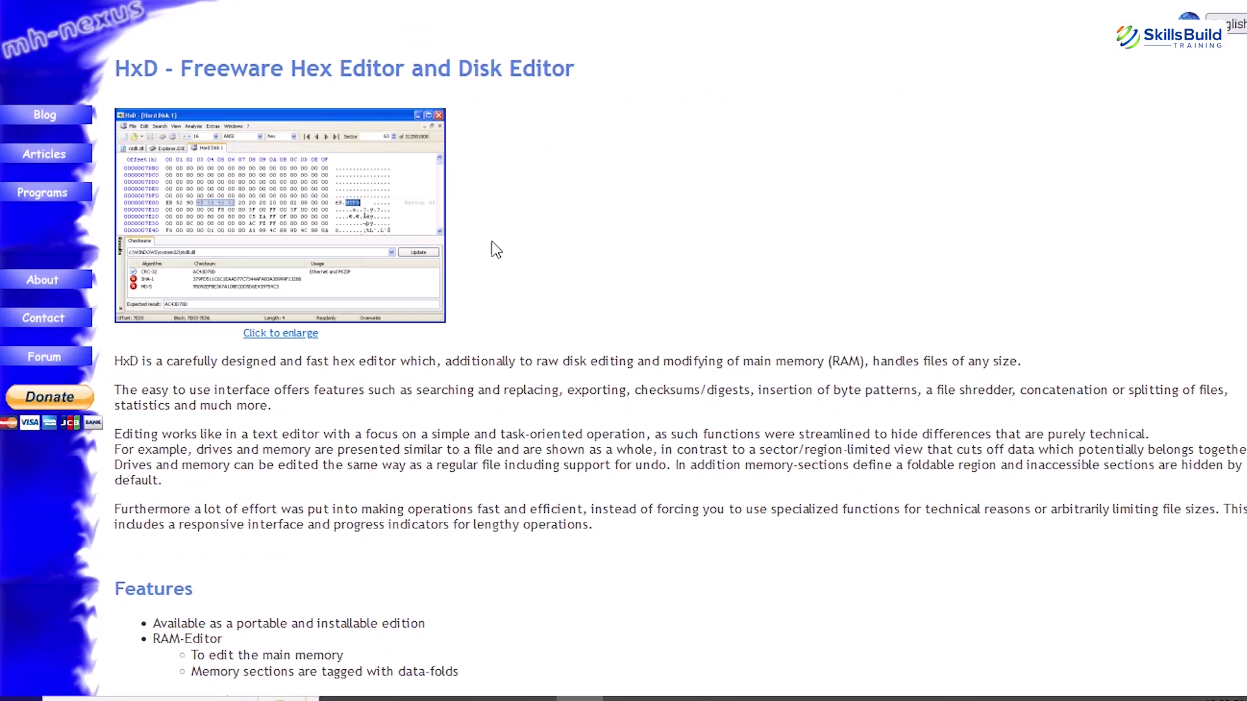
{"action": "scroll", "coordinate": [498, 240], "scroll_direction": "down", "scroll_amount": 3}
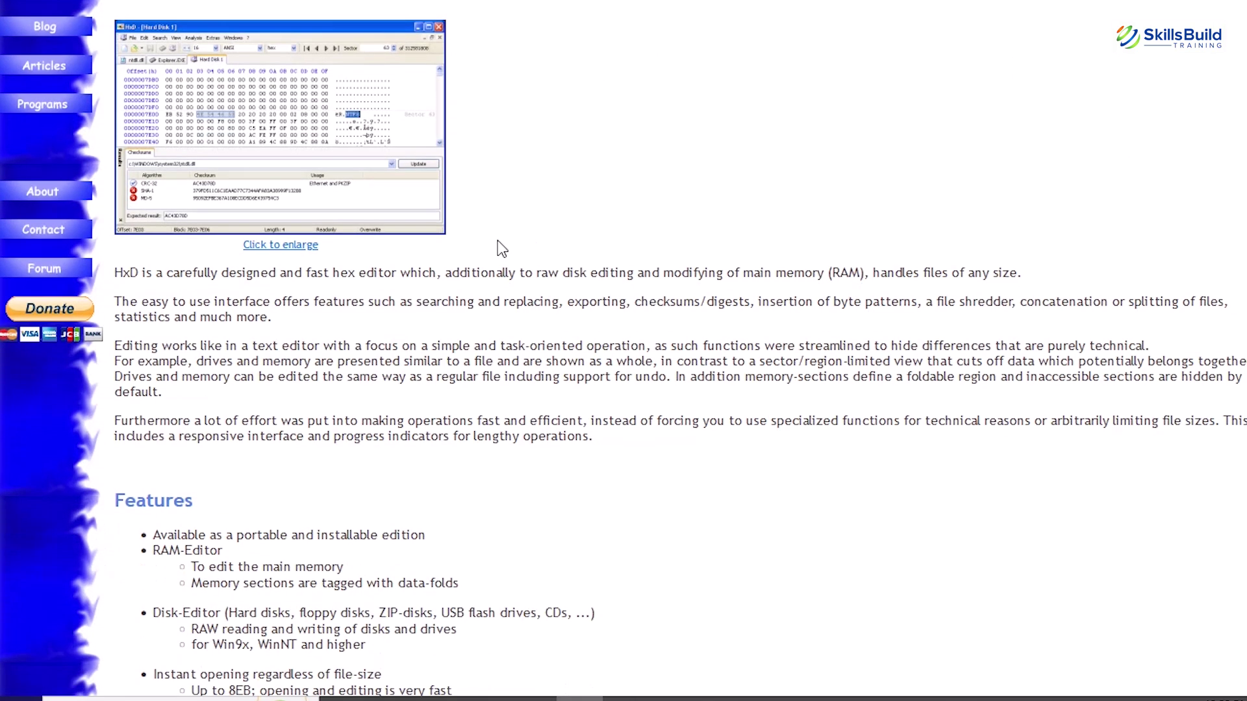
{"action": "scroll", "coordinate": [498, 241], "scroll_direction": "up", "scroll_amount": 3}
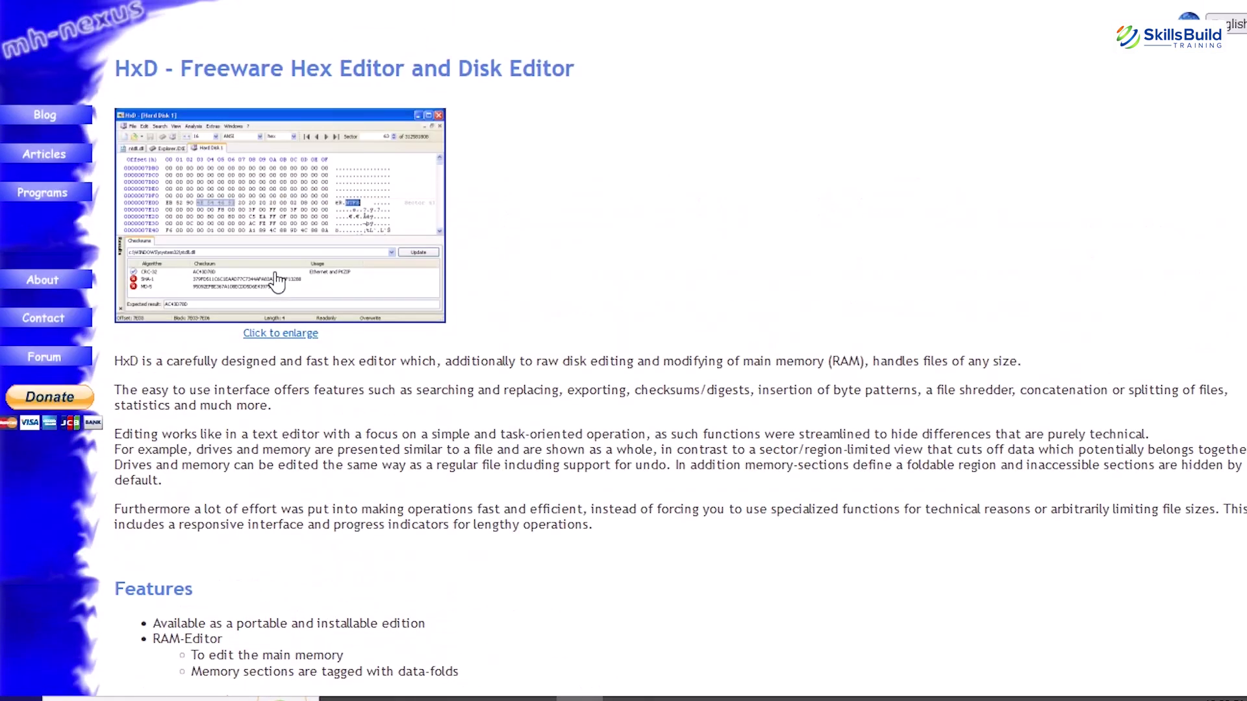
{"action": "left_click", "coordinate": [273, 335]}
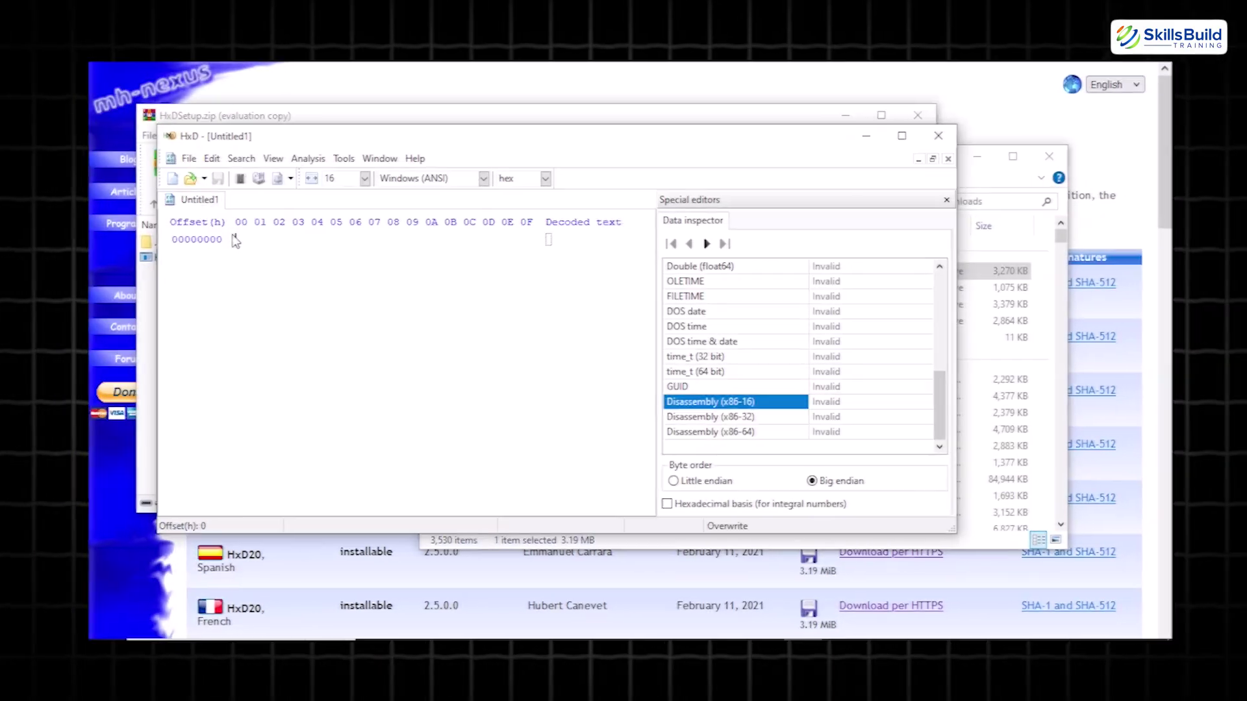
{"action": "left_click", "coordinate": [746, 323]}
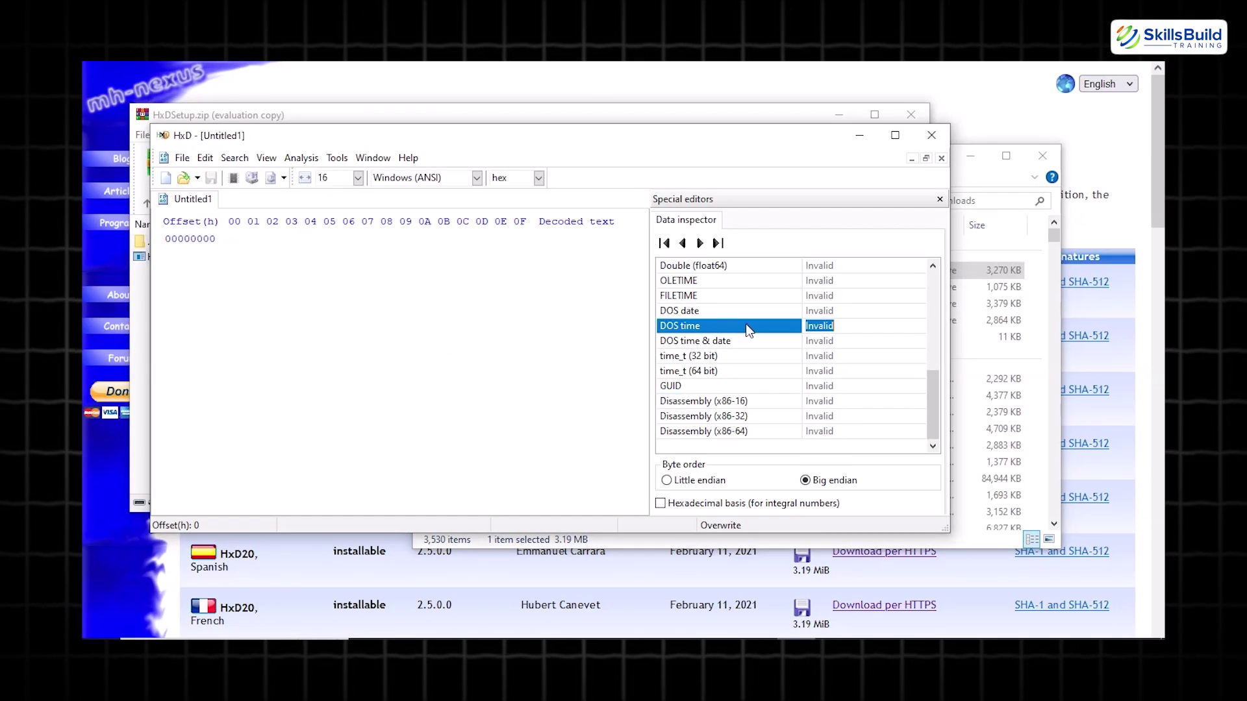
{"action": "scroll", "coordinate": [744, 328], "scroll_direction": "up", "scroll_amount": 5}
{"action": "left_click", "coordinate": [739, 327]}
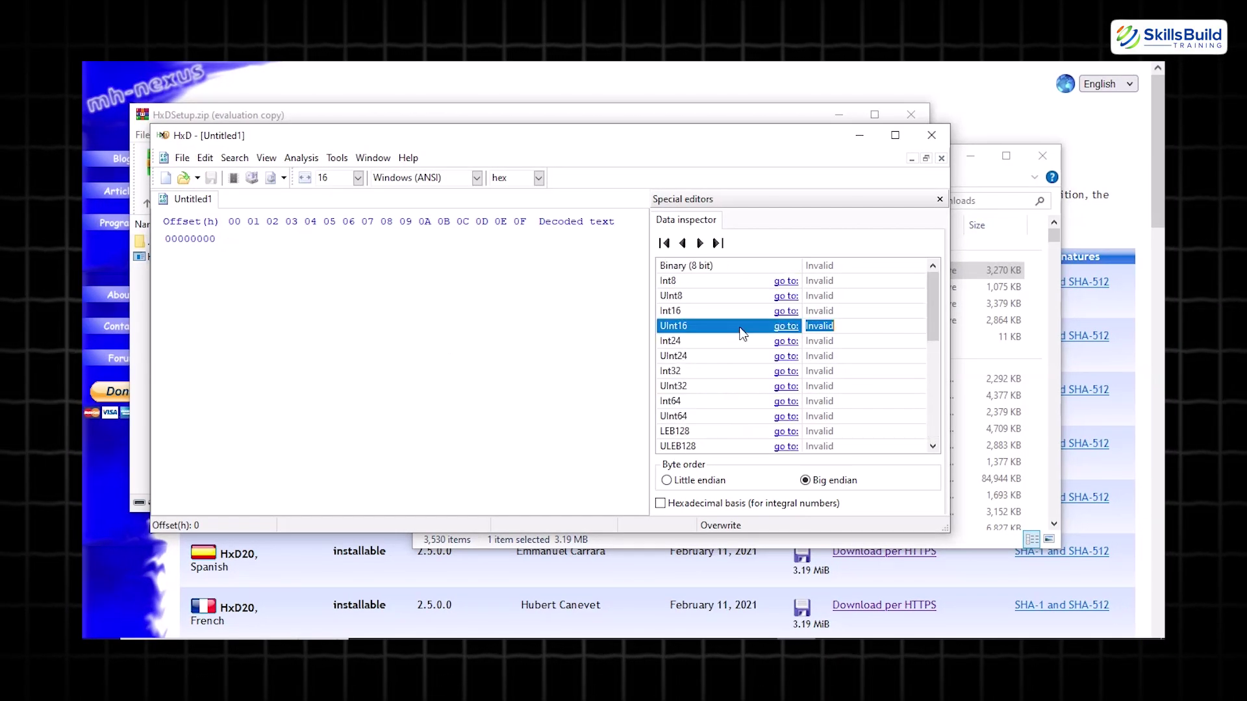
{"action": "left_click", "coordinate": [782, 359]}
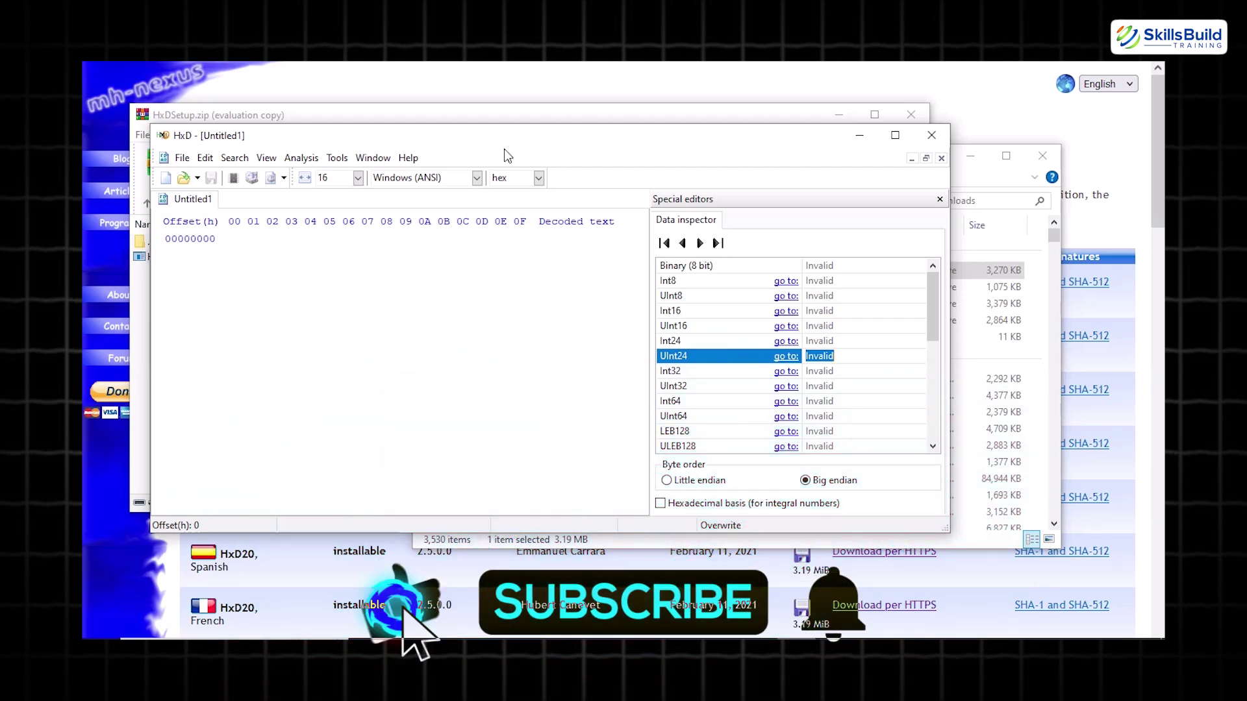
{"action": "left_click", "coordinate": [539, 177]}
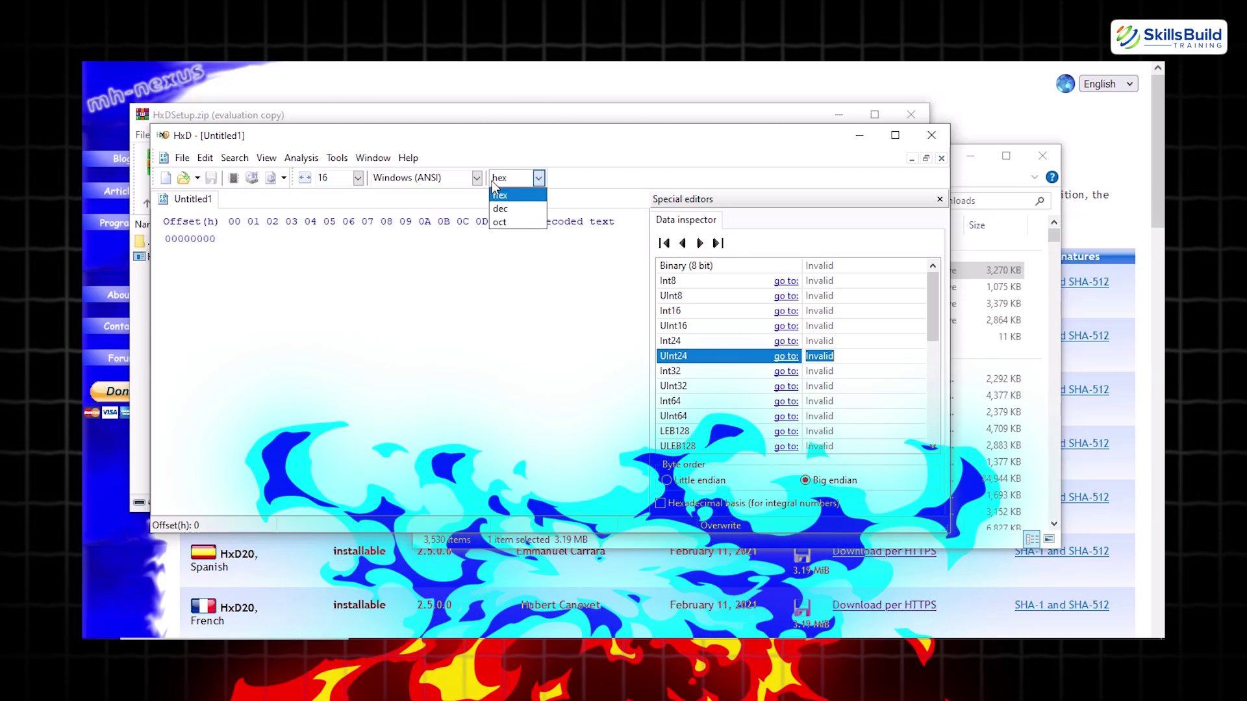
{"action": "left_click", "coordinate": [476, 178]}
{"action": "left_click", "coordinate": [476, 178]}
{"action": "left_click", "coordinate": [473, 186]}
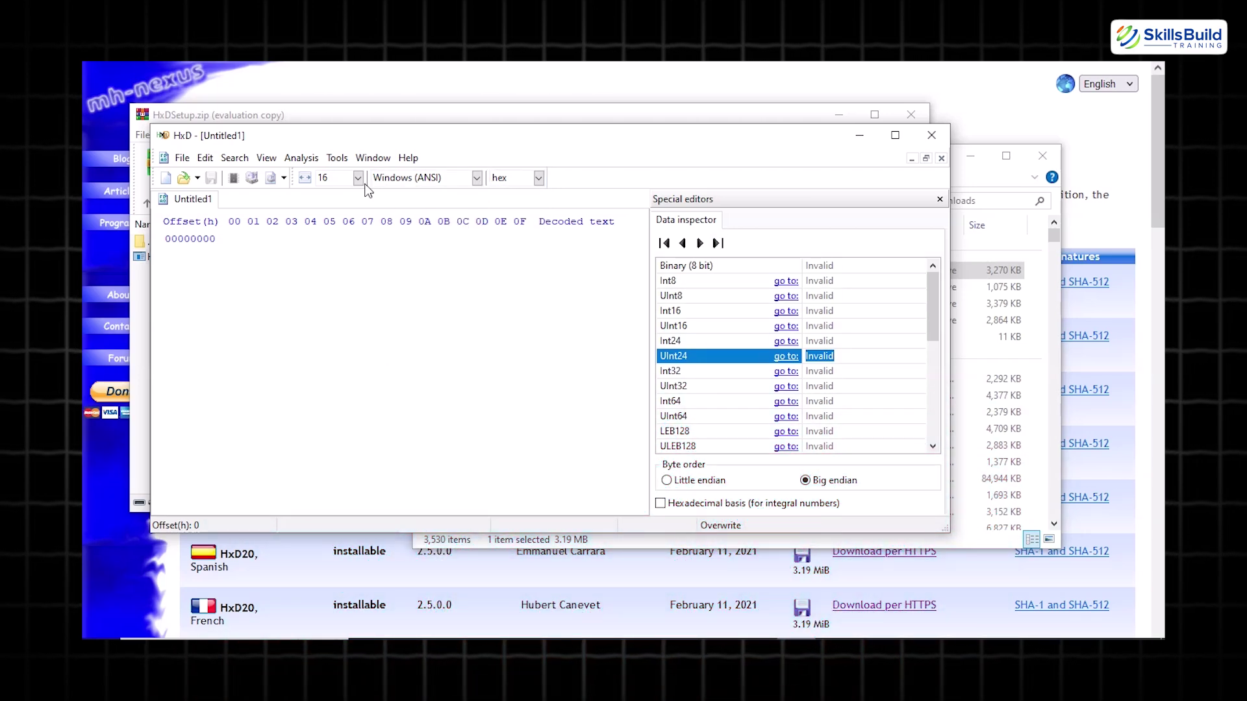
{"action": "left_click", "coordinate": [348, 206]}
{"action": "left_click", "coordinate": [248, 239]}
{"action": "left_click", "coordinate": [198, 183]}
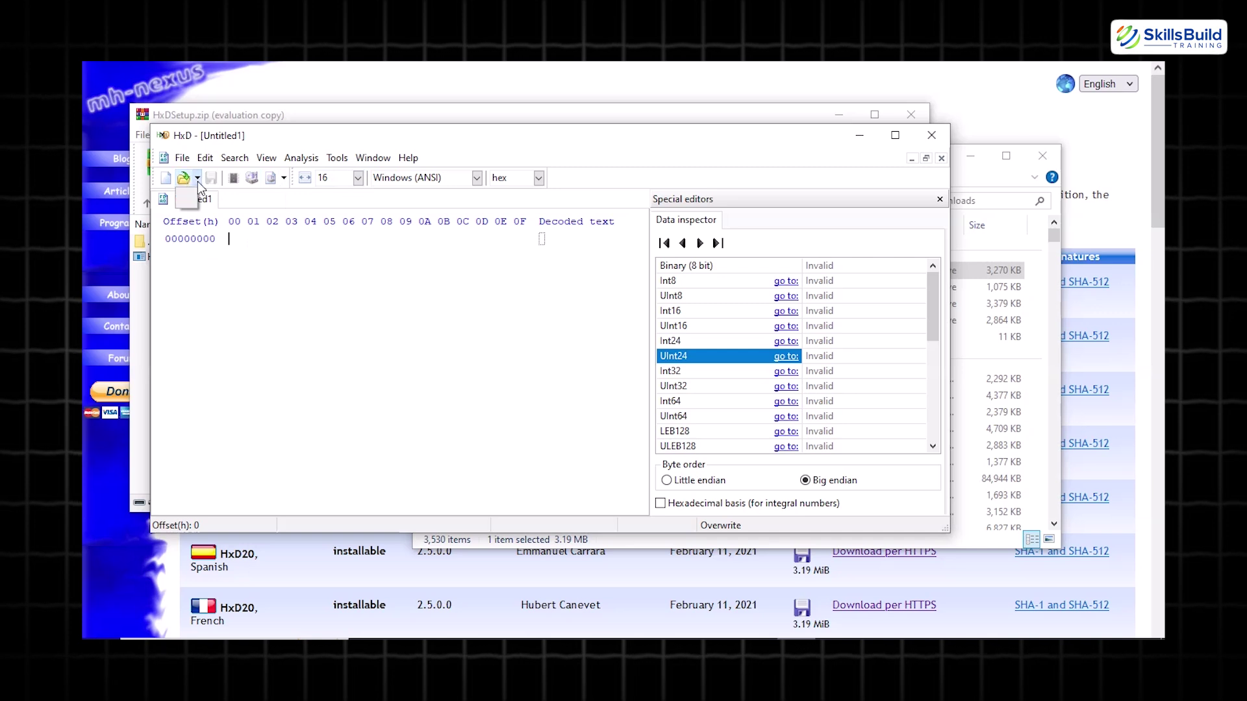
{"action": "left_click", "coordinate": [261, 281]}
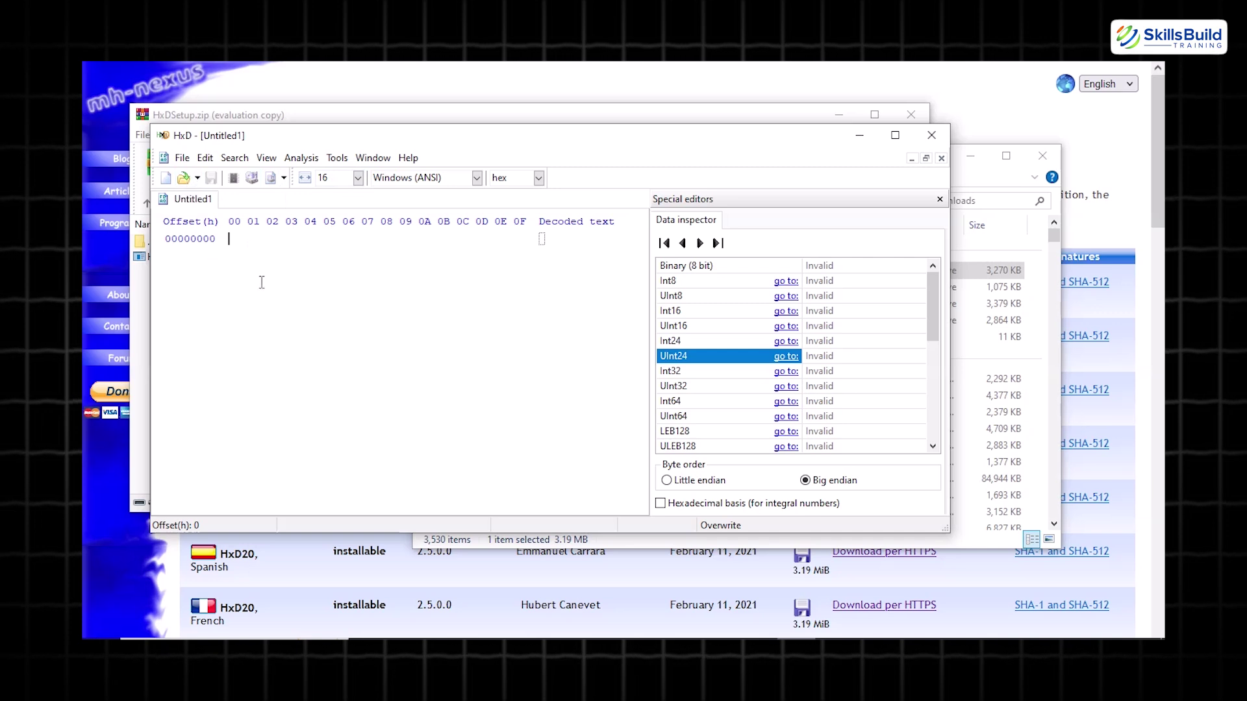
{"action": "left_click", "coordinate": [291, 160]}
{"action": "mouse_move", "coordinate": [332, 162]}
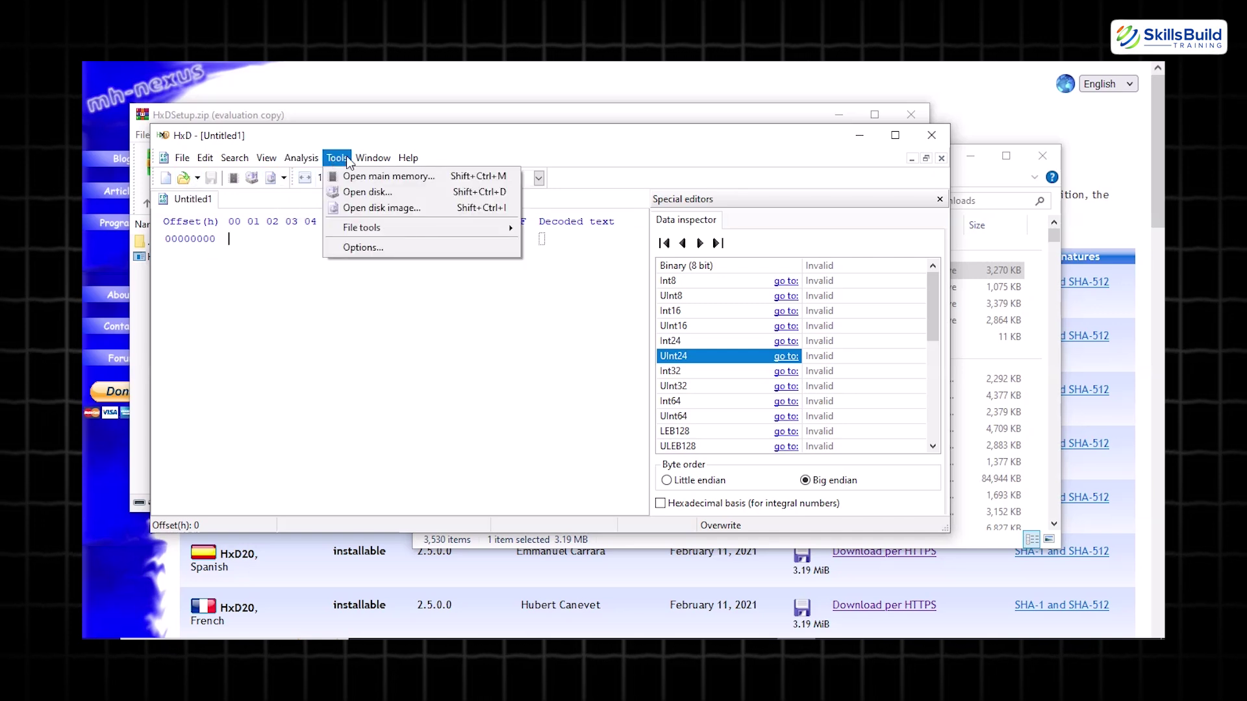
{"action": "mouse_move", "coordinate": [252, 160]}
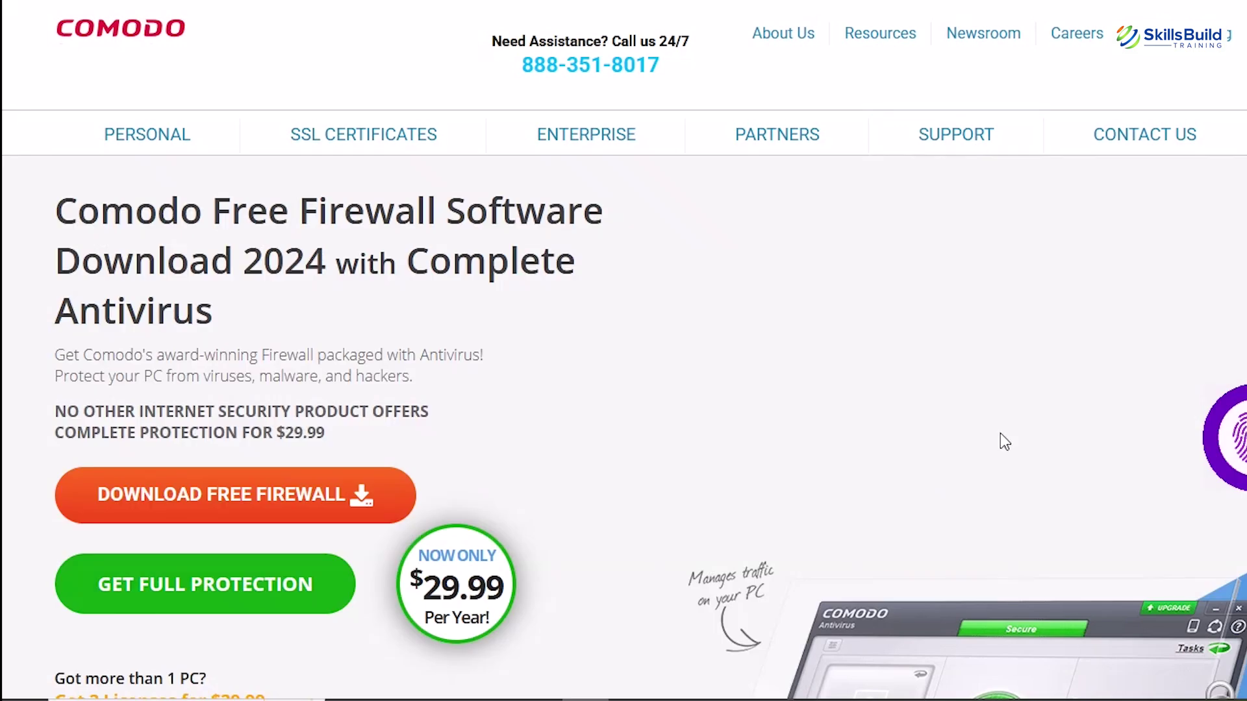
Scroll the Comodo Free Firewall page past features, video and CNET rating down to the awards
{"action": "scroll", "coordinate": [1004, 318], "scroll_direction": "down", "scroll_amount": 2}
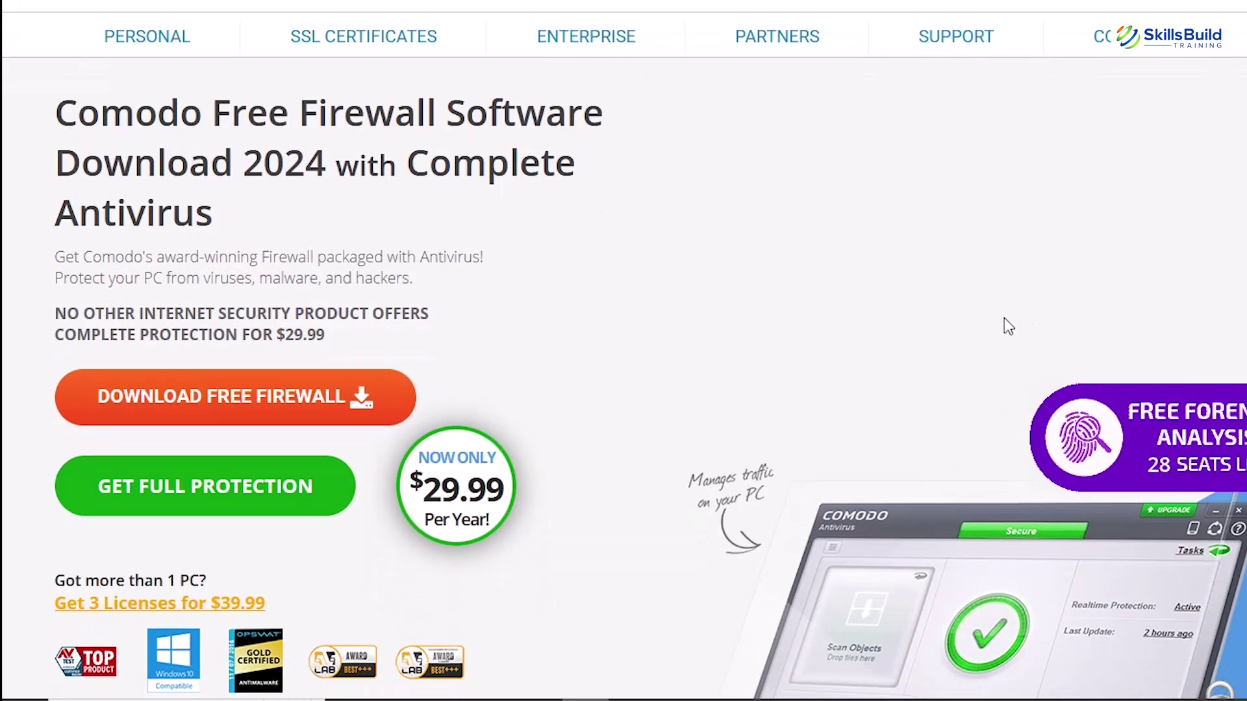
{"action": "scroll", "coordinate": [1004, 319], "scroll_direction": "down", "scroll_amount": 5}
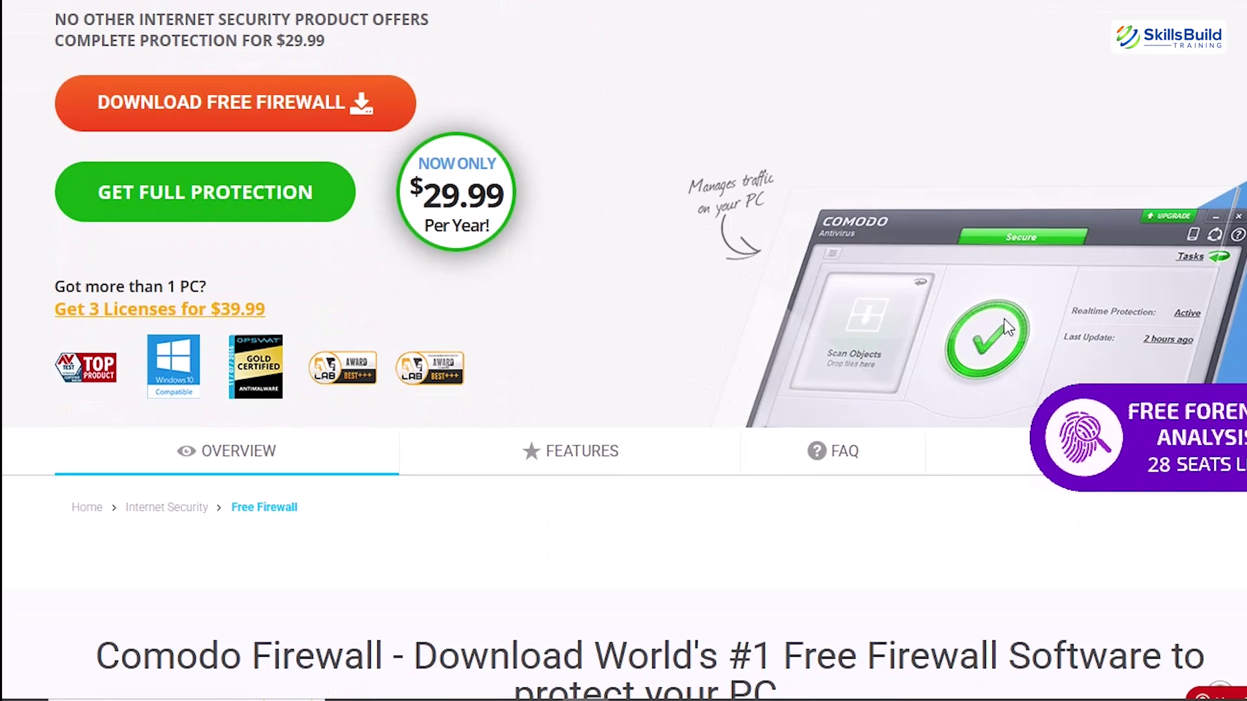
{"action": "scroll", "coordinate": [1004, 320], "scroll_direction": "down", "scroll_amount": 1}
{"action": "scroll", "coordinate": [1004, 319], "scroll_direction": "down", "scroll_amount": 3}
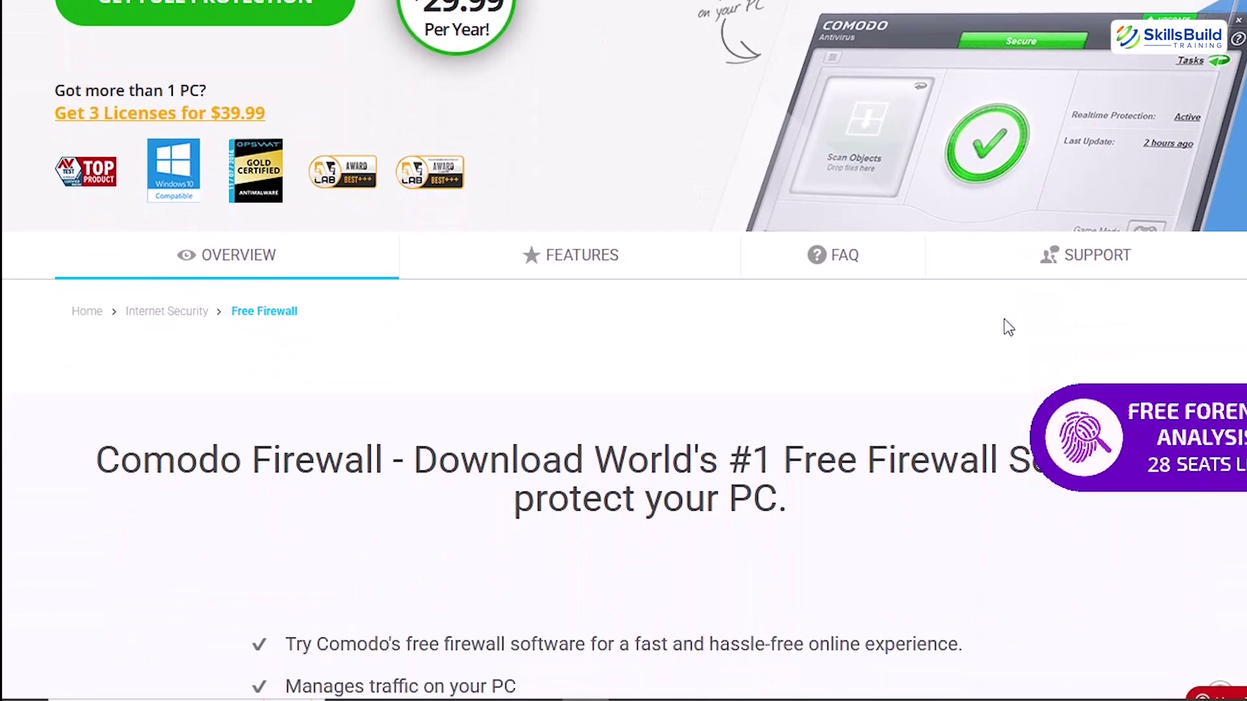
{"action": "scroll", "coordinate": [1004, 319], "scroll_direction": "down", "scroll_amount": 8}
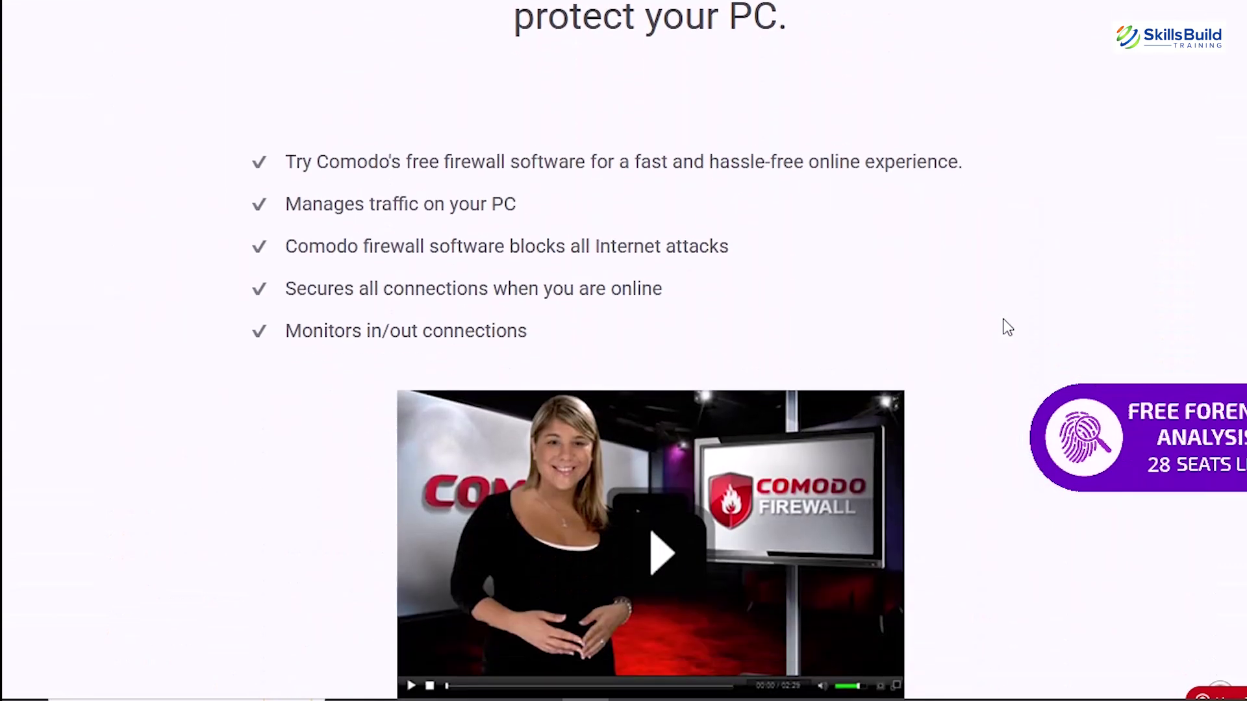
{"action": "scroll", "coordinate": [1007, 326], "scroll_direction": "down", "scroll_amount": 12}
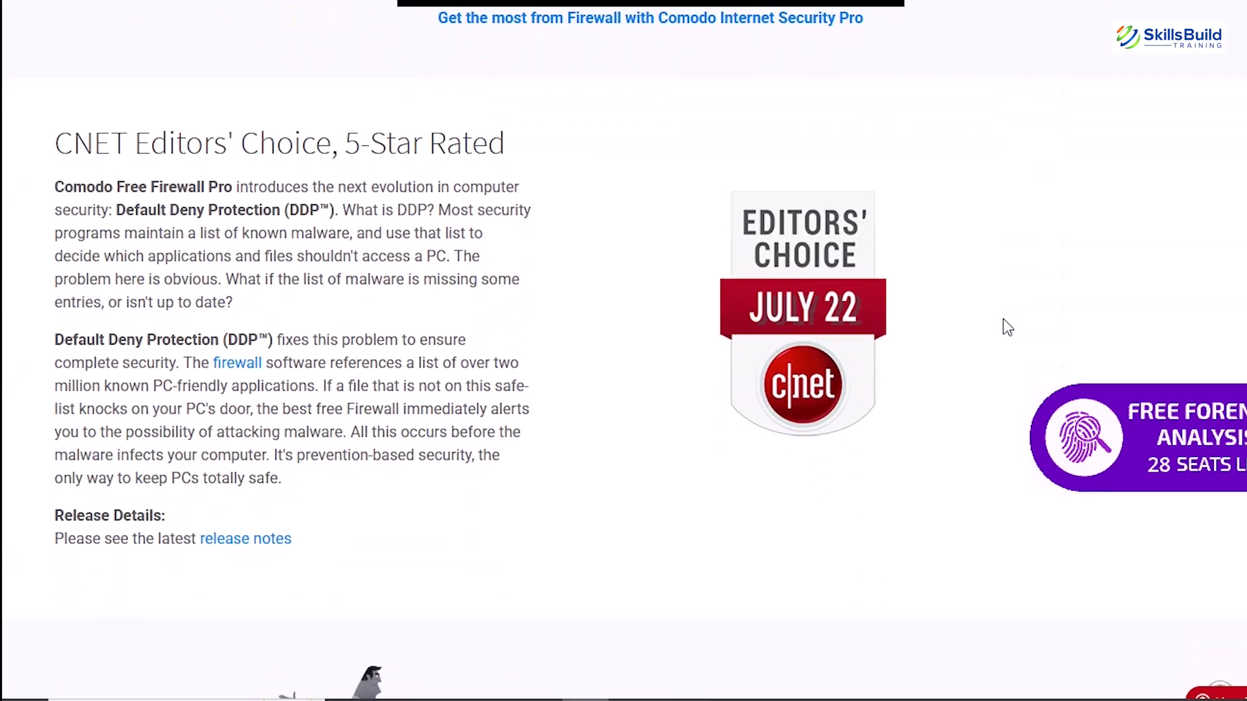
{"action": "scroll", "coordinate": [1005, 327], "scroll_direction": "down", "scroll_amount": 15}
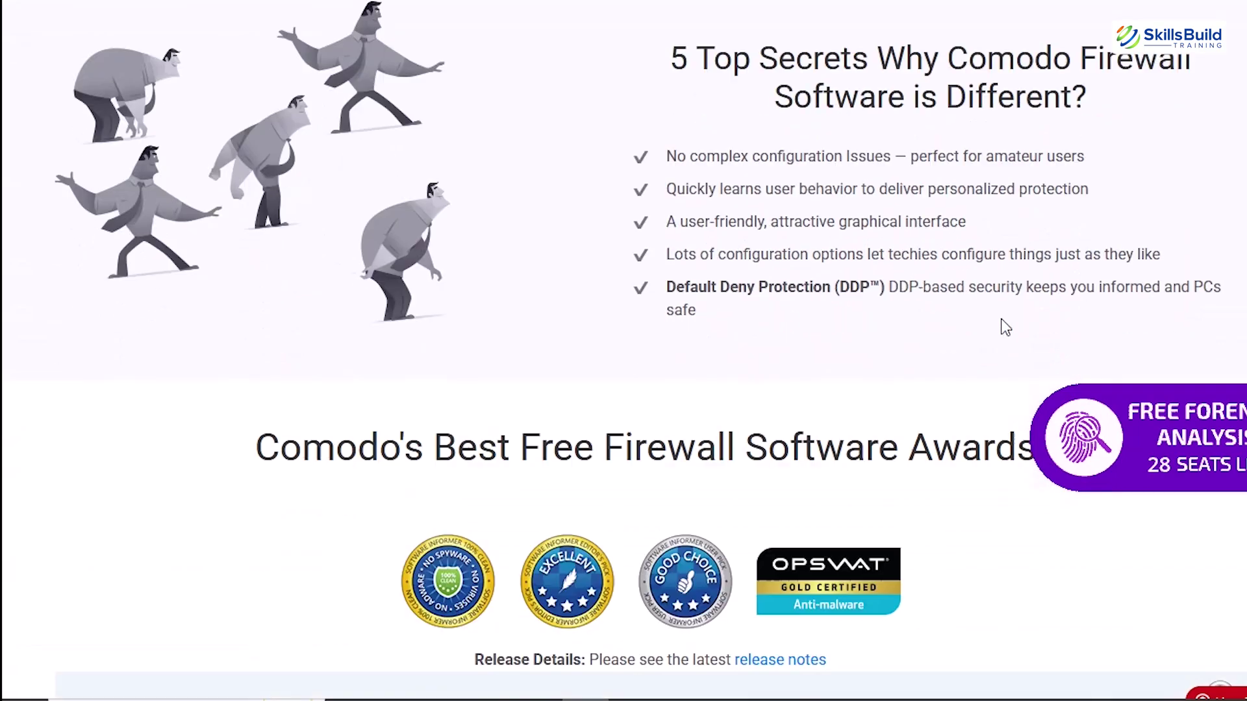
{"action": "scroll", "coordinate": [1002, 319], "scroll_direction": "down", "scroll_amount": 11}
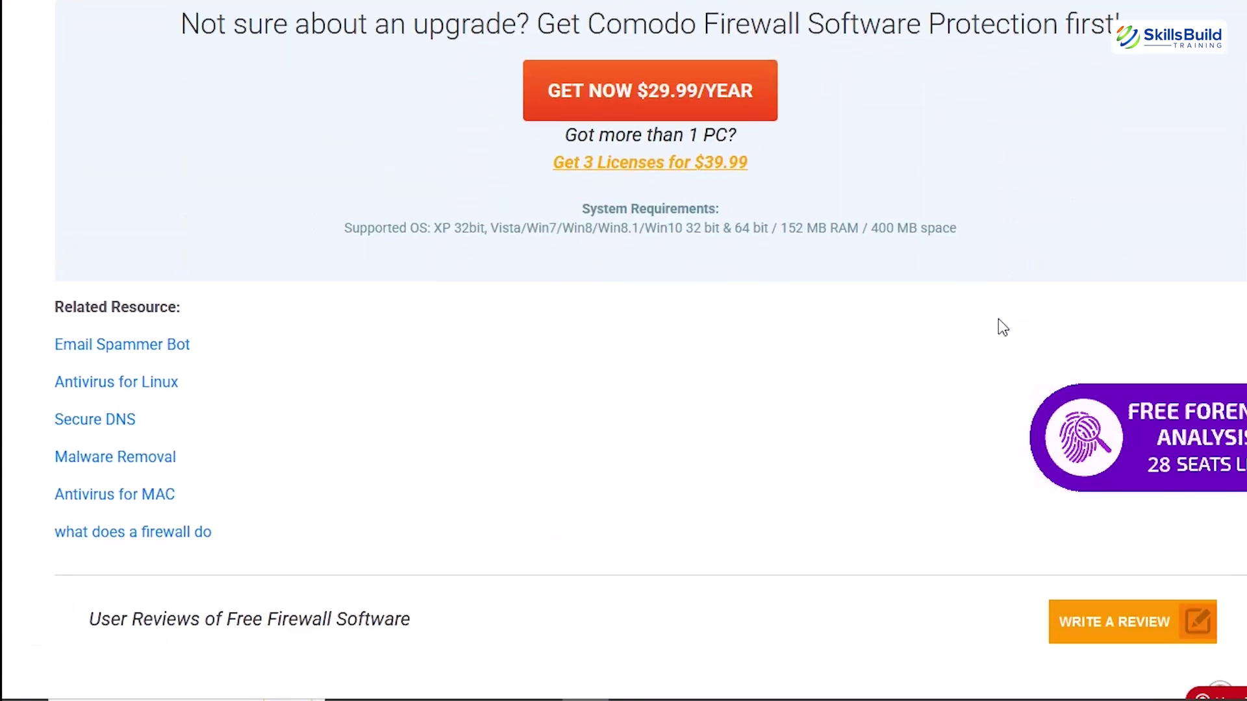
{"action": "scroll", "coordinate": [996, 326], "scroll_direction": "down", "scroll_amount": 5}
{"action": "scroll", "coordinate": [974, 326], "scroll_direction": "up", "scroll_amount": 15}
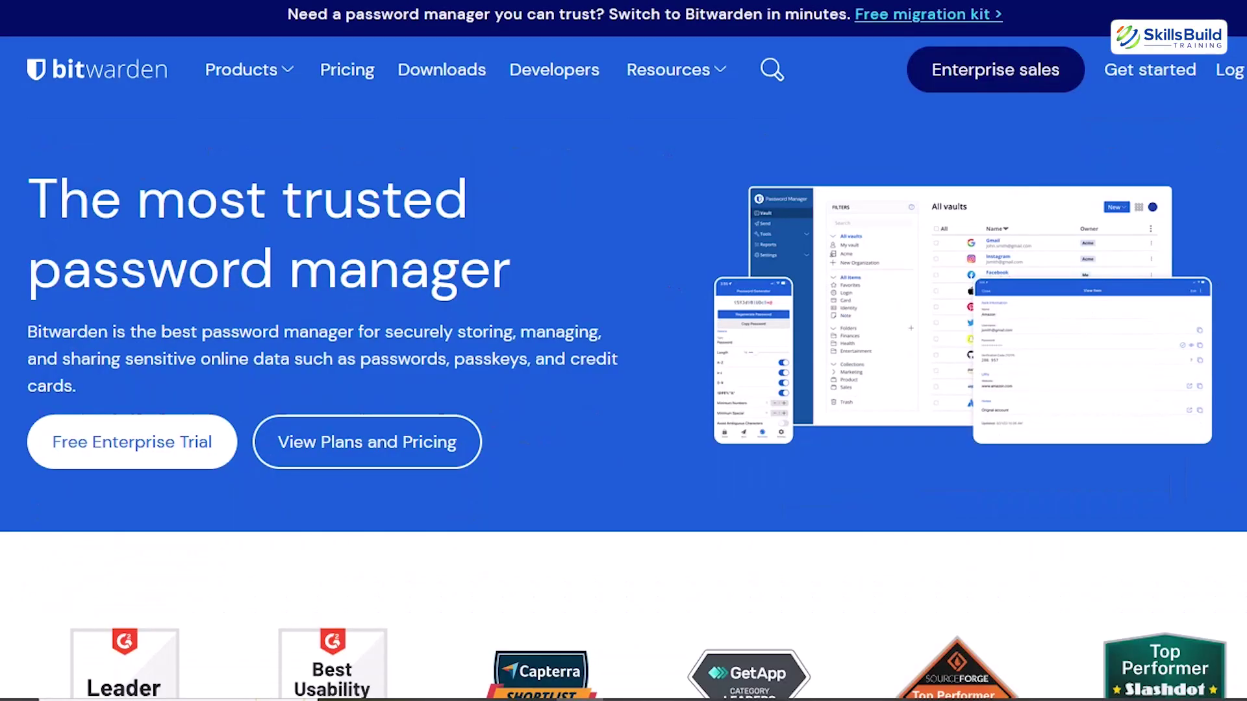
Scroll the Bitwarden homepage, return to the top, and go to the Downloads page
{"action": "scroll", "coordinate": [623, 350], "scroll_direction": "down", "scroll_amount": 3}
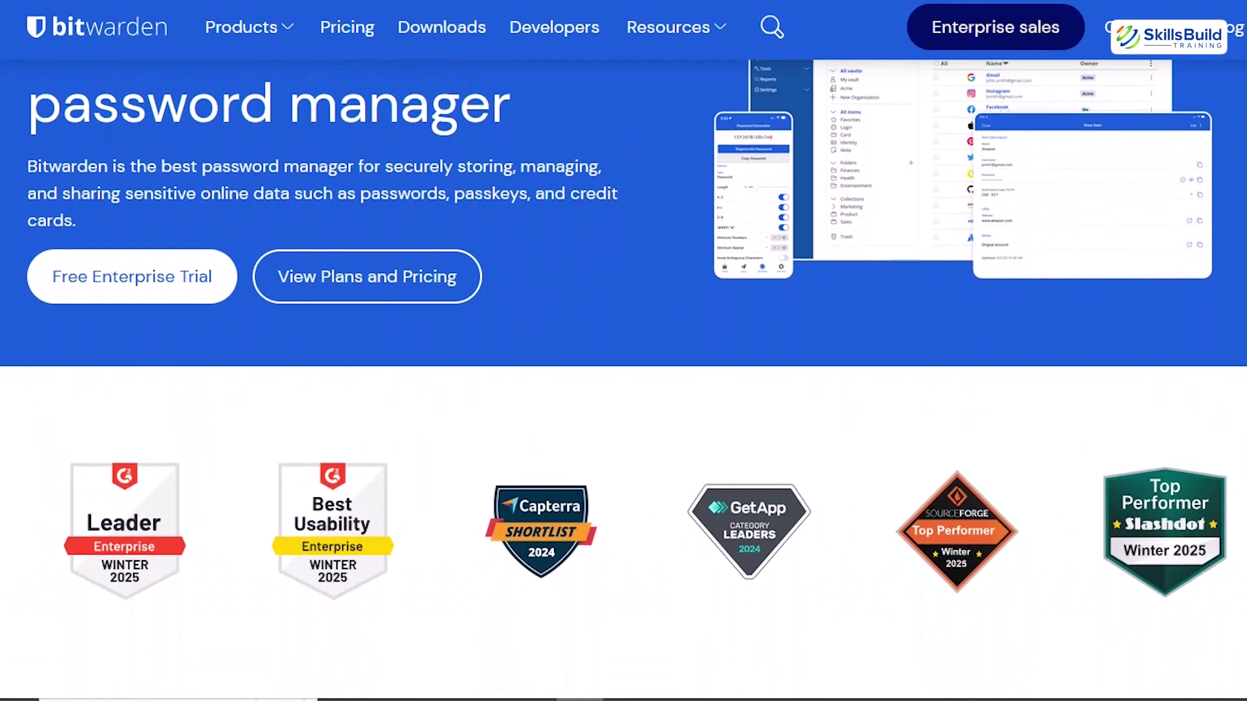
{"action": "scroll", "coordinate": [624, 351], "scroll_direction": "down", "scroll_amount": 4}
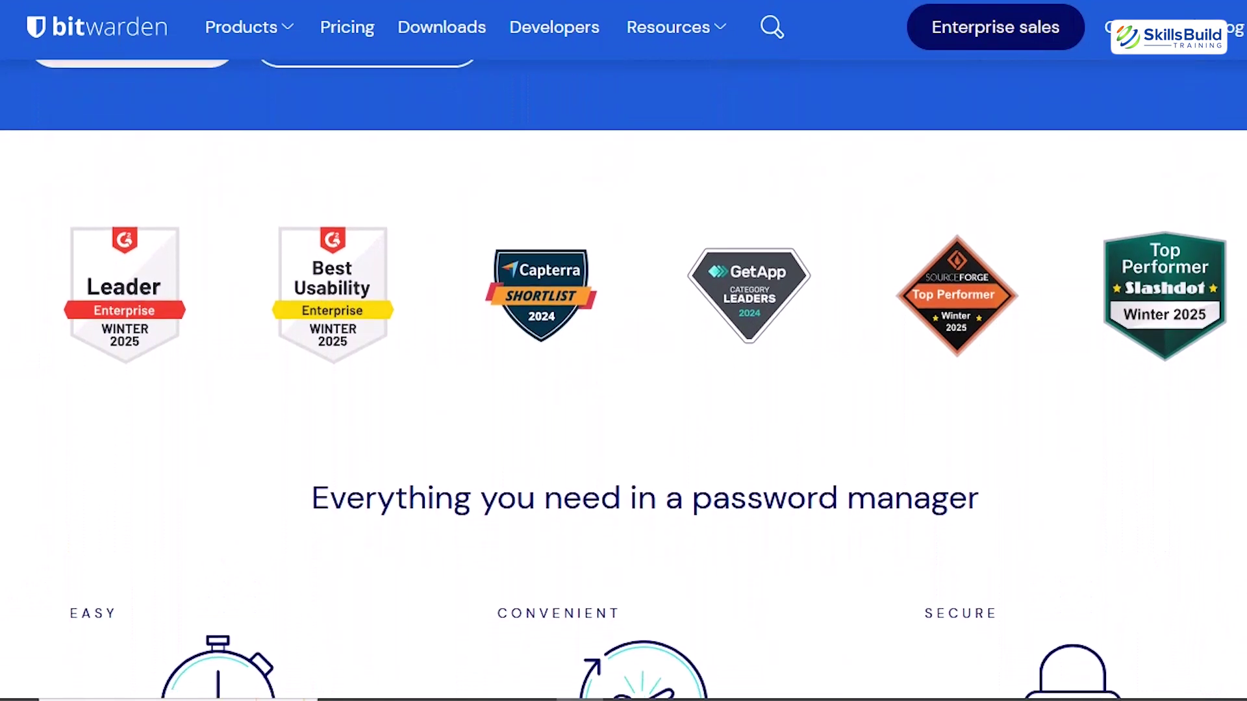
{"action": "scroll", "coordinate": [624, 350], "scroll_direction": "down", "scroll_amount": 2}
{"action": "key", "text": "Home"}
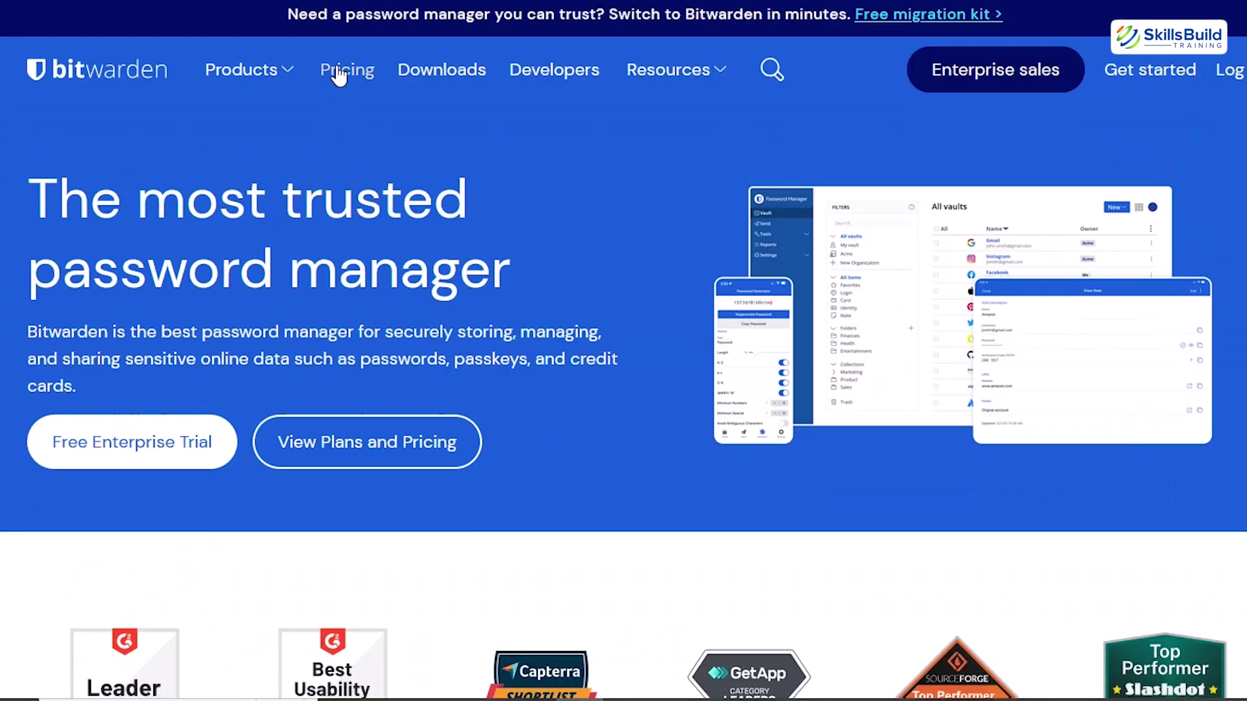
{"action": "left_click", "coordinate": [423, 74]}
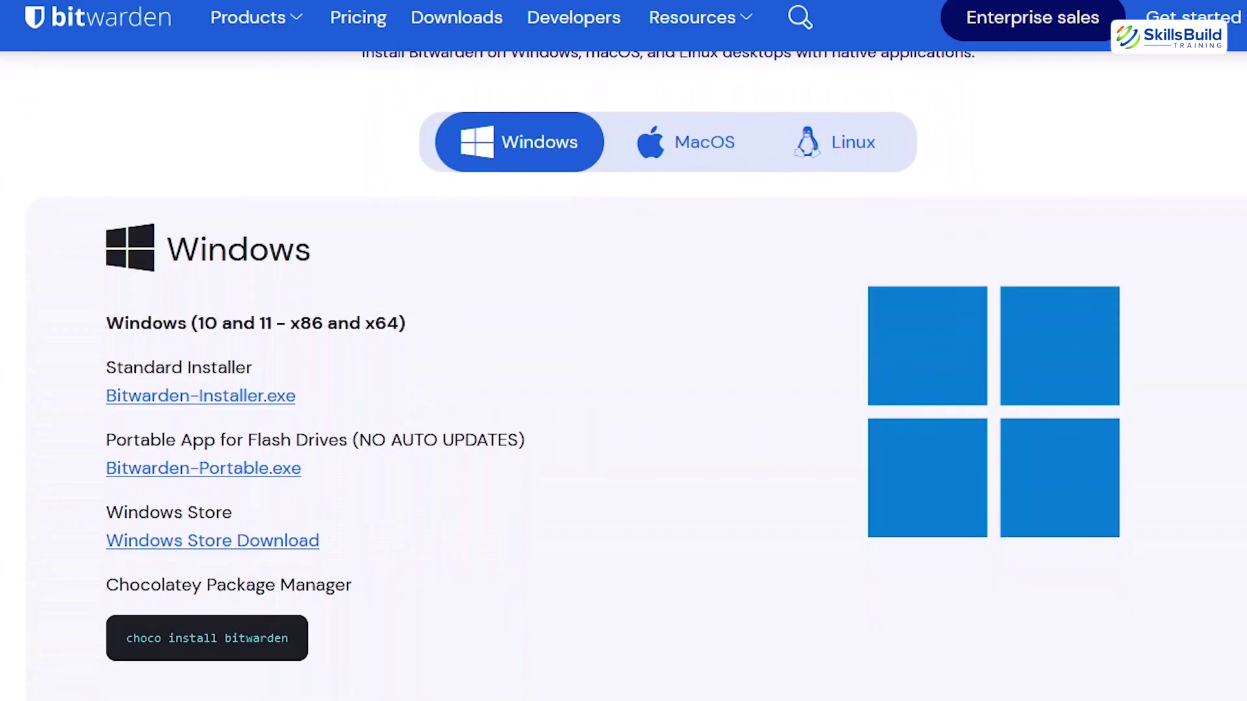
Compare the macOS, Linux and Windows desktop download options
{"action": "scroll", "coordinate": [624, 364], "scroll_direction": "down", "scroll_amount": 1}
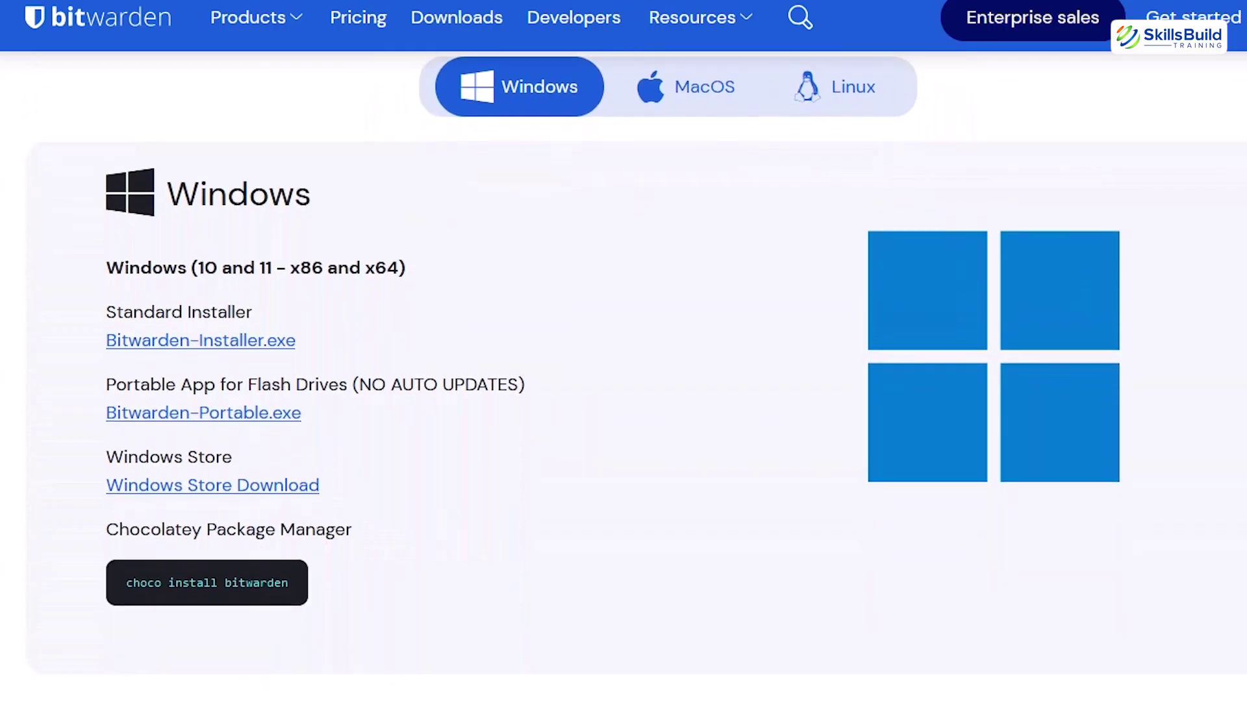
{"action": "left_click", "coordinate": [685, 116]}
{"action": "left_click", "coordinate": [823, 120]}
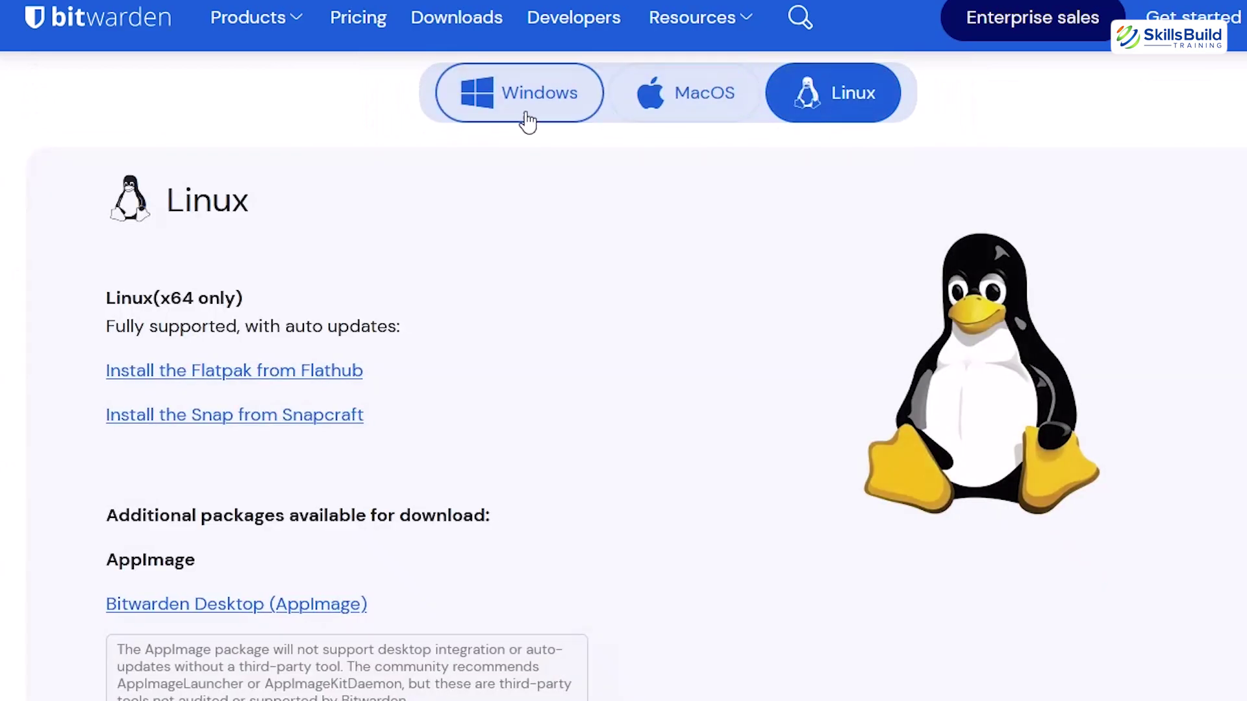
{"action": "left_click", "coordinate": [529, 119]}
Scroll through the Web Application, Mobile, CLI and Authenticator download sections
{"action": "scroll", "coordinate": [591, 230], "scroll_direction": "down", "scroll_amount": 6}
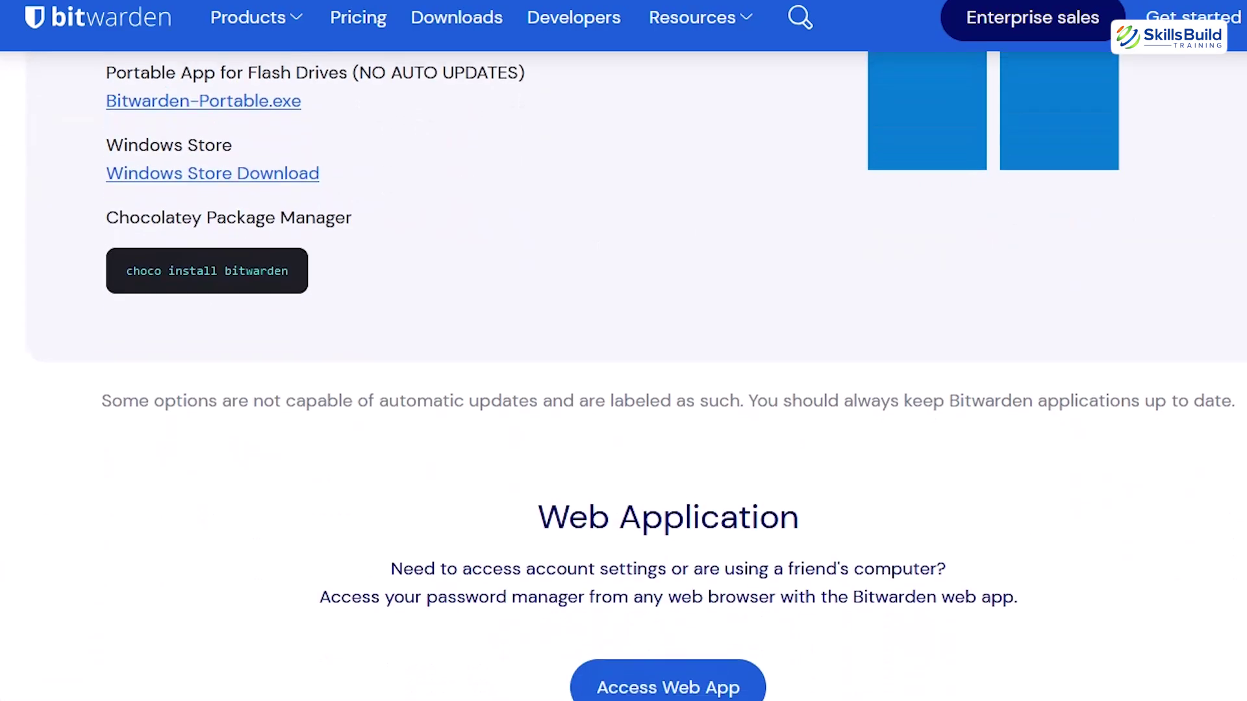
{"action": "scroll", "coordinate": [624, 364], "scroll_direction": "down", "scroll_amount": 5}
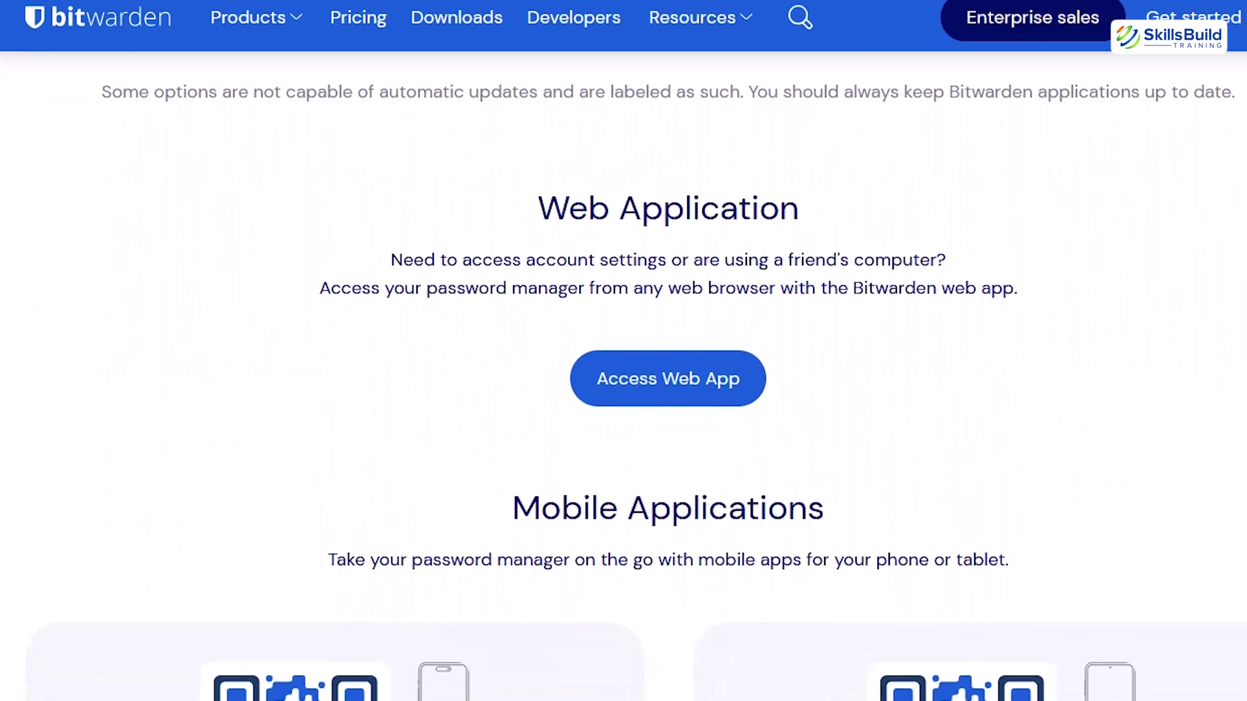
{"action": "scroll", "coordinate": [623, 364], "scroll_direction": "down", "scroll_amount": 5}
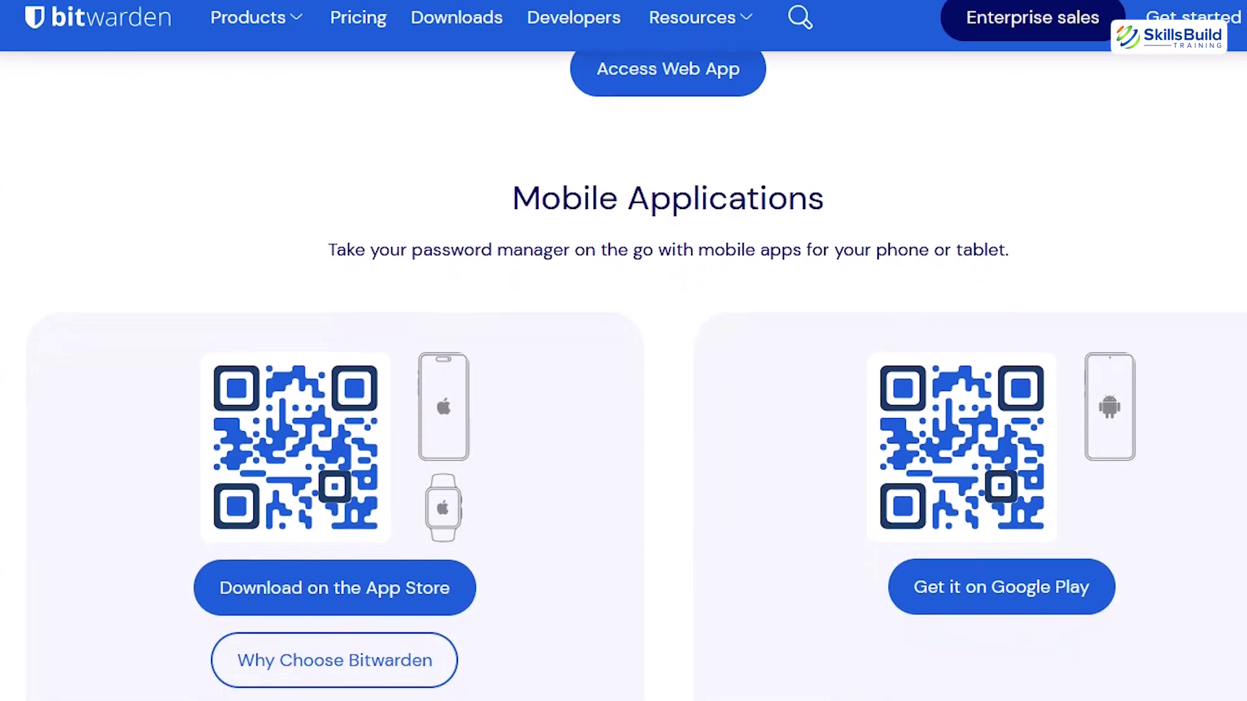
{"action": "scroll", "coordinate": [623, 364], "scroll_direction": "down", "scroll_amount": 5}
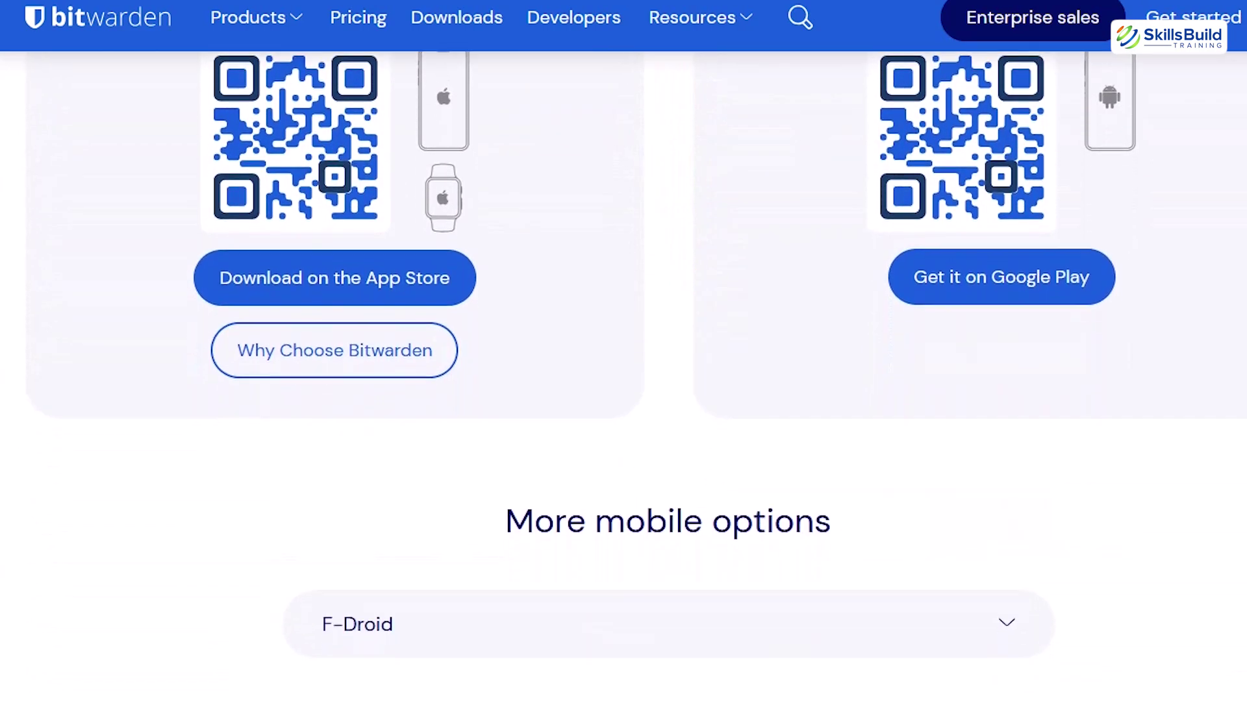
{"action": "scroll", "coordinate": [624, 364], "scroll_direction": "down", "scroll_amount": 5}
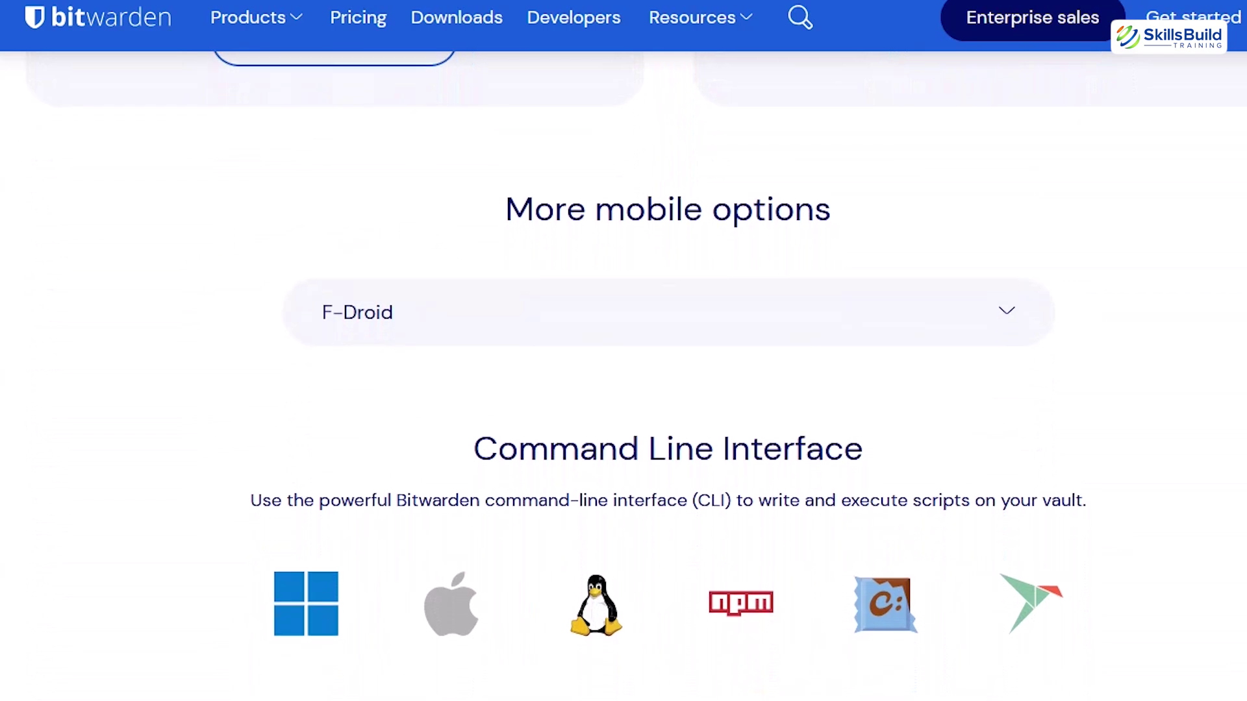
{"action": "scroll", "coordinate": [624, 363], "scroll_direction": "down", "scroll_amount": 5}
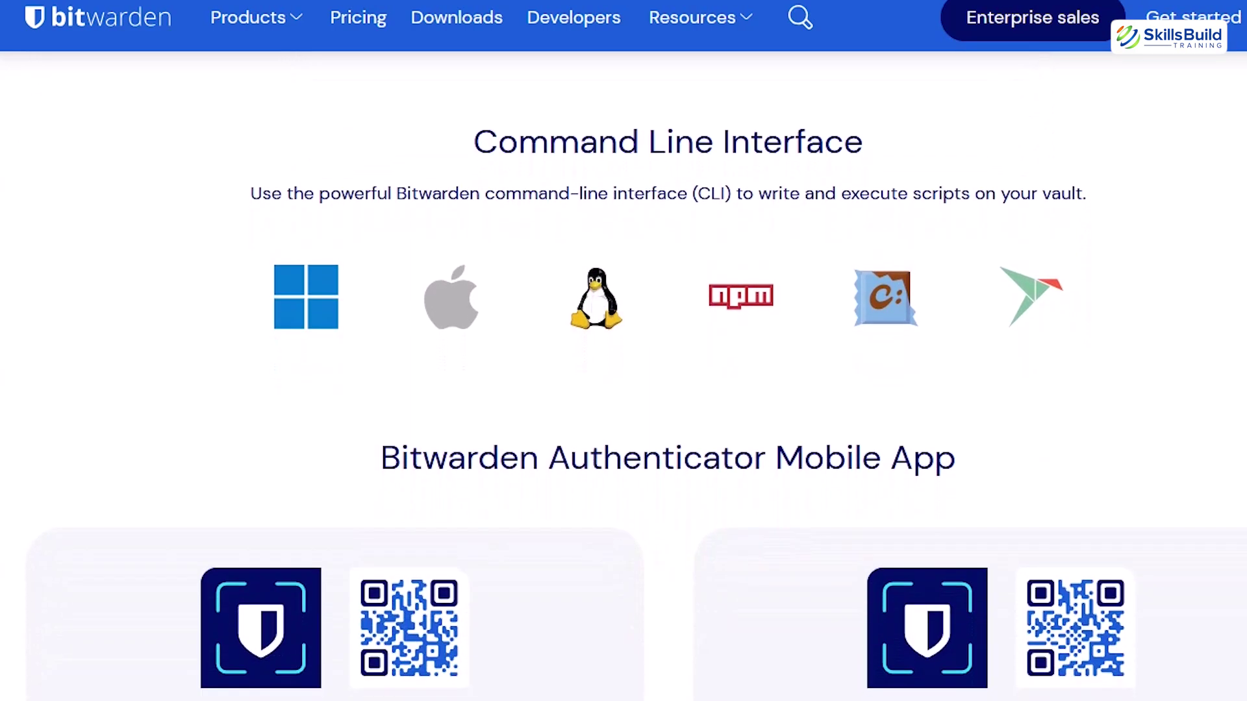
{"action": "scroll", "coordinate": [624, 364], "scroll_direction": "down", "scroll_amount": 5}
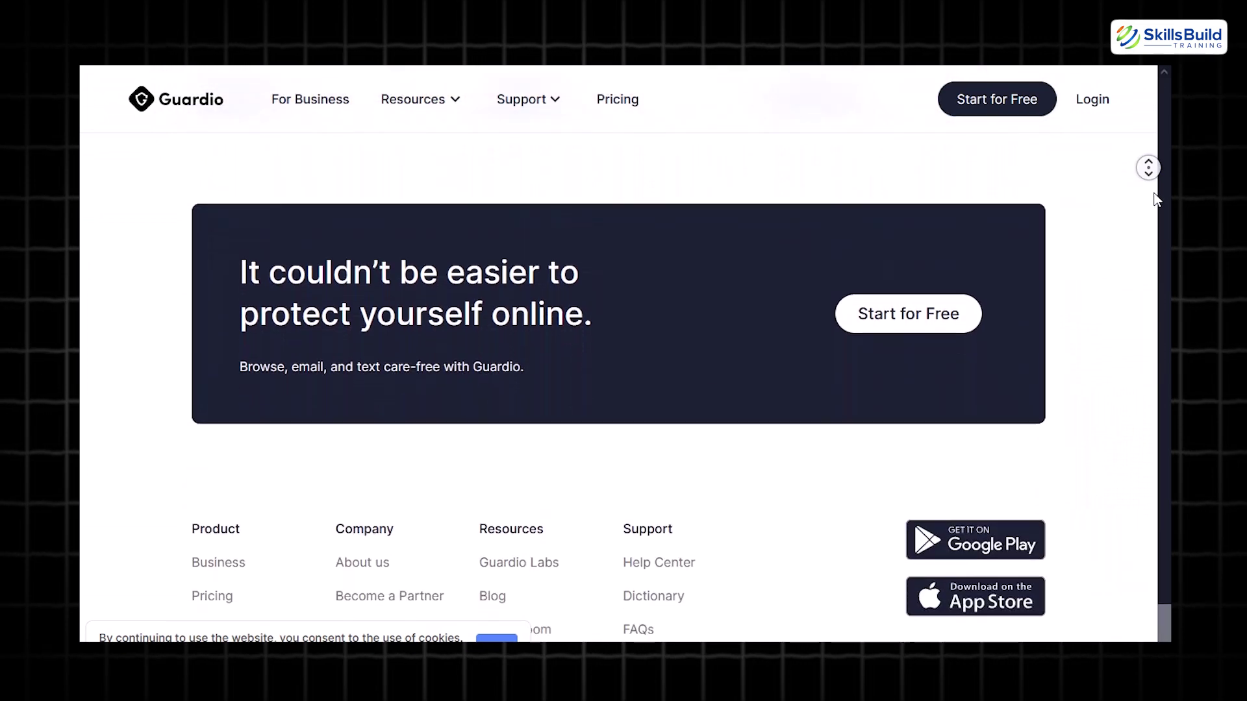
Stop the Guardio page's autoscroll and scroll back up from the footer
{"action": "middle_click", "coordinate": [1148, 211]}
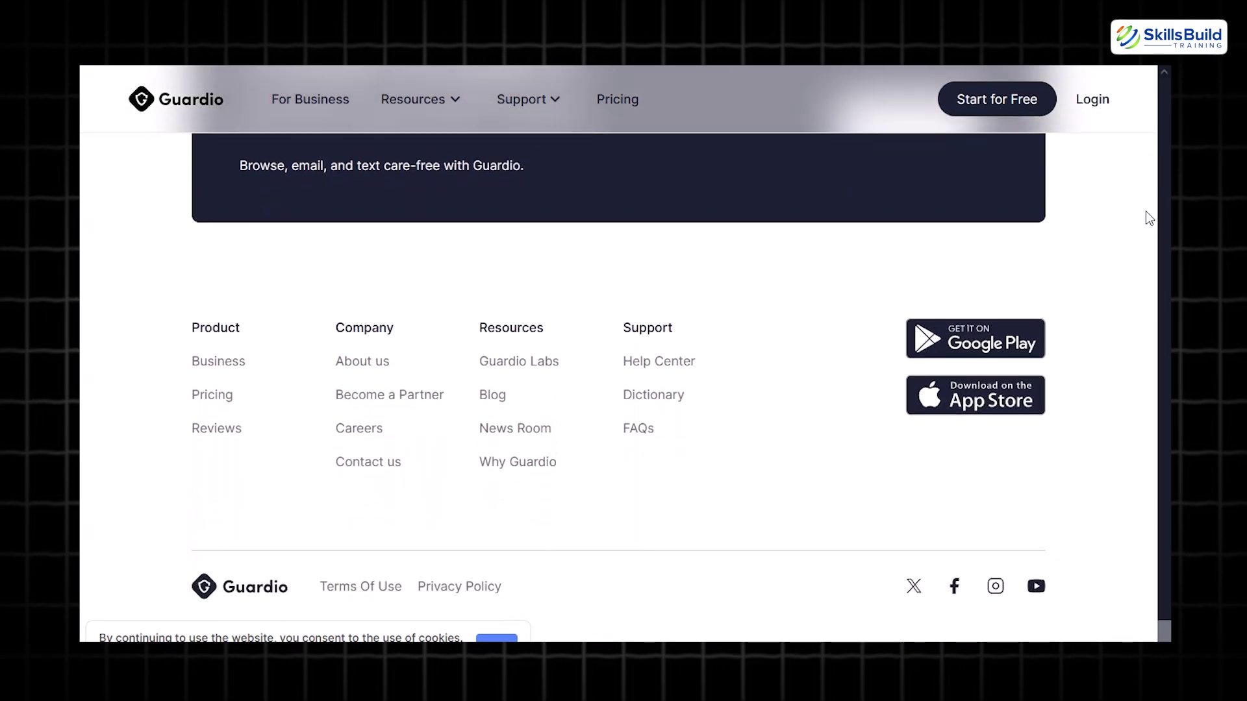
{"action": "scroll", "coordinate": [1143, 227], "scroll_direction": "up", "scroll_amount": 5}
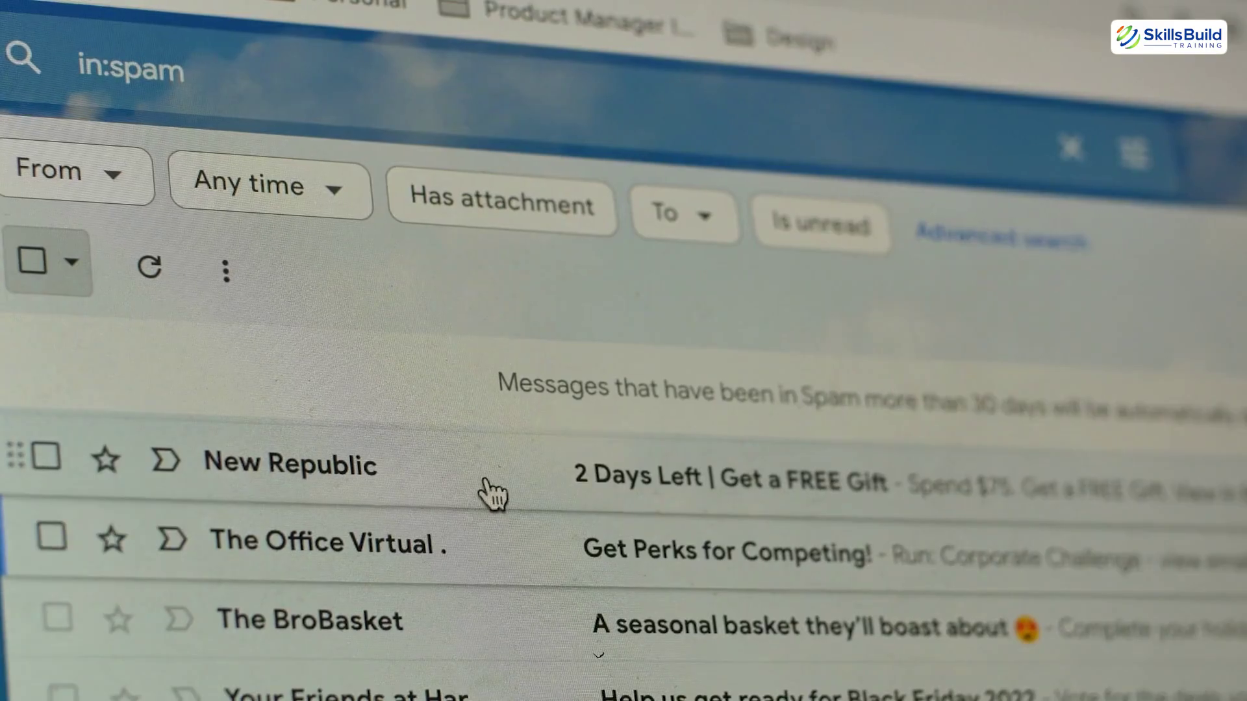
Check the New Republic '2 Days Left | Get a FREE Gift' message in the spam folder
{"action": "left_click", "coordinate": [45, 462]}
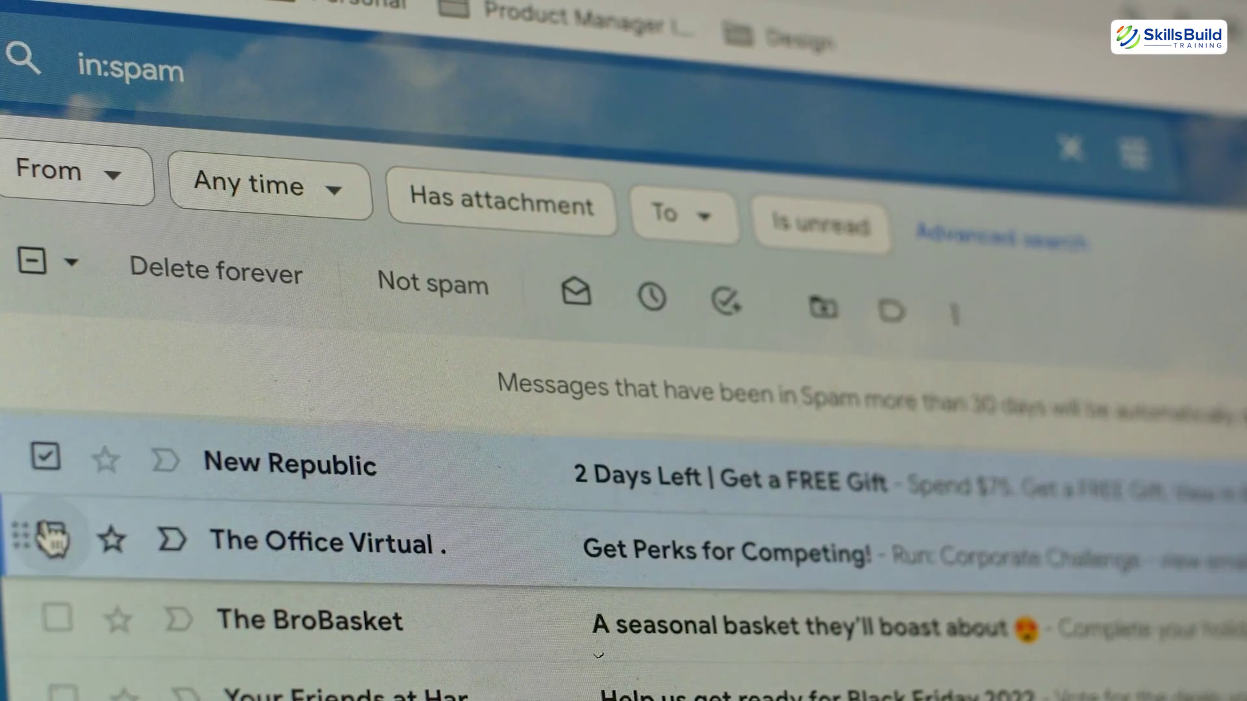